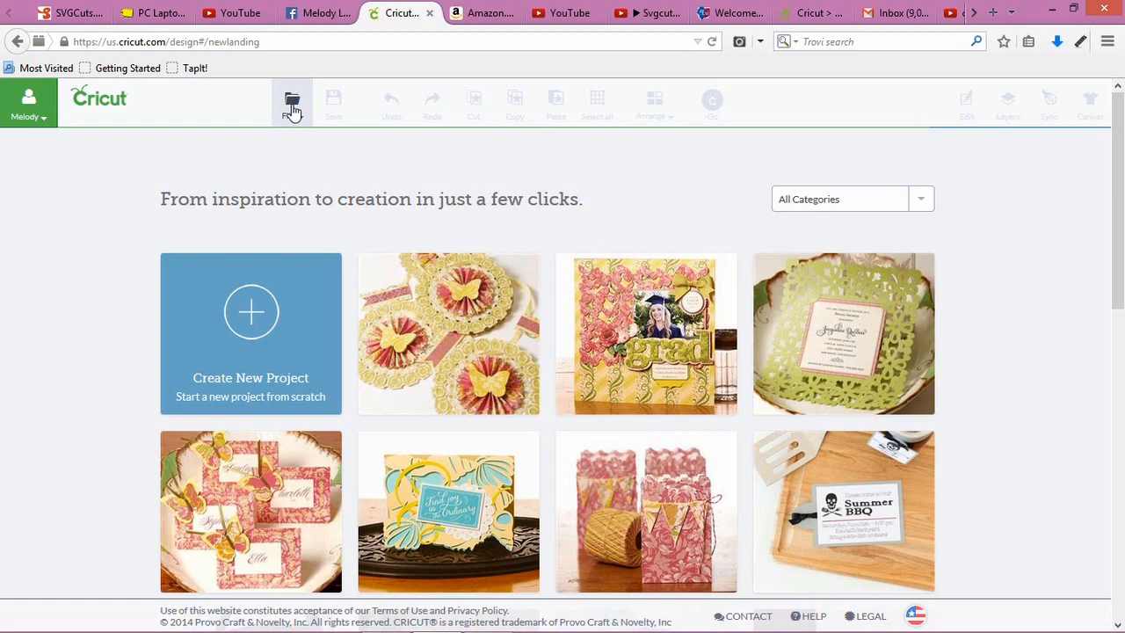
# Start a new project, search the image library for "square" and insert the plain pink square
pyautogui.click(283, 151)
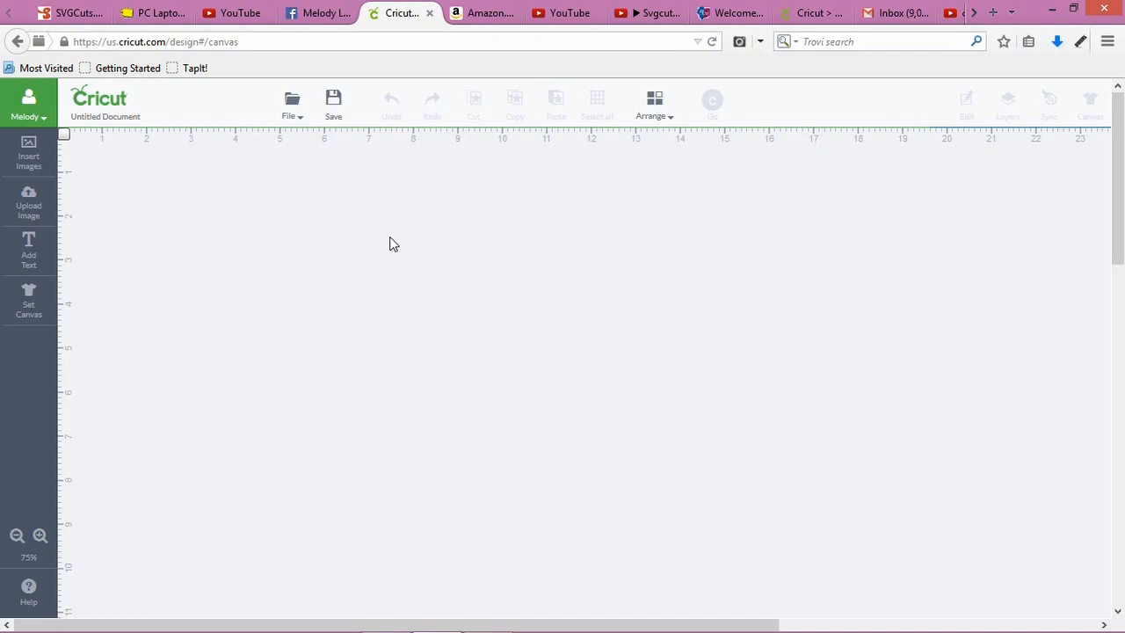
pyautogui.click(46, 151)
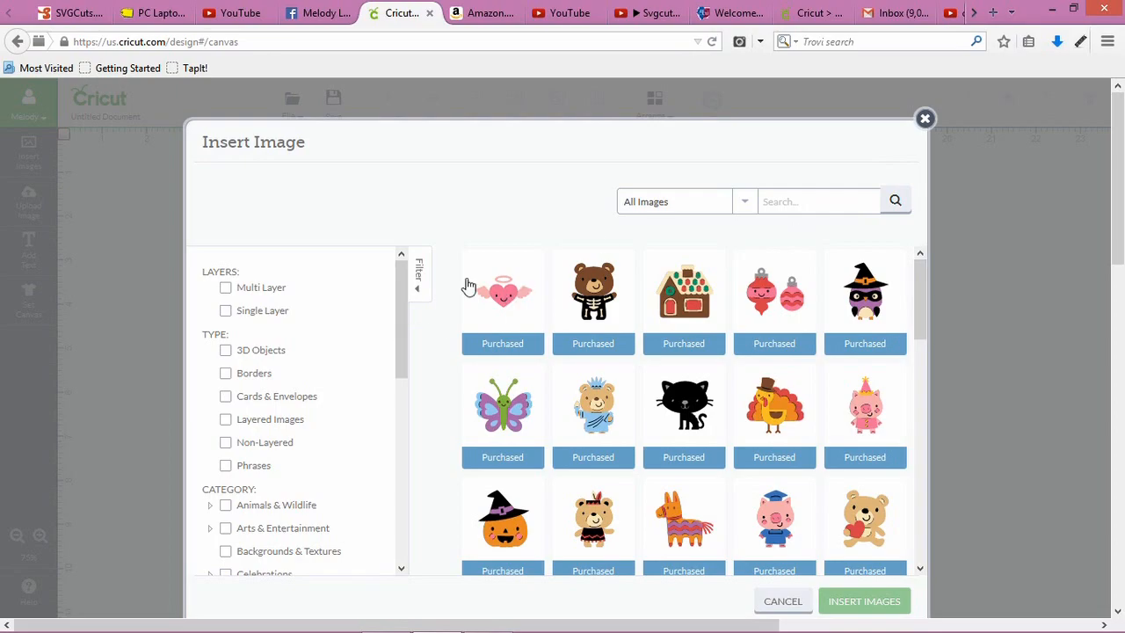
pyautogui.click(814, 195)
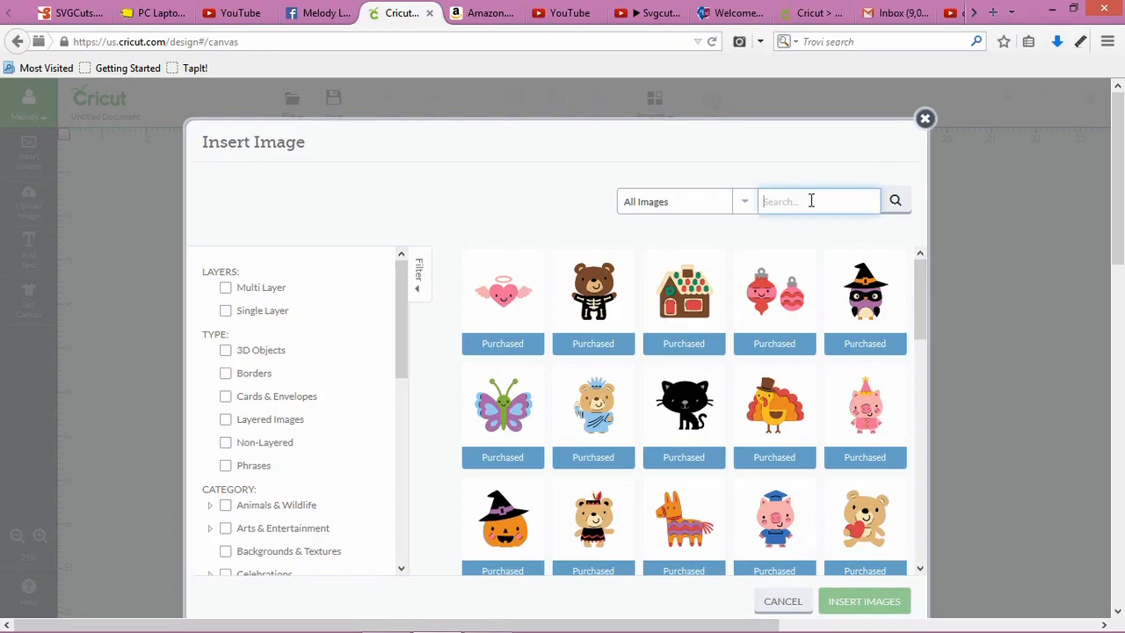
pyautogui.click(804, 202)
pyautogui.write('square')
pyautogui.press('Return')
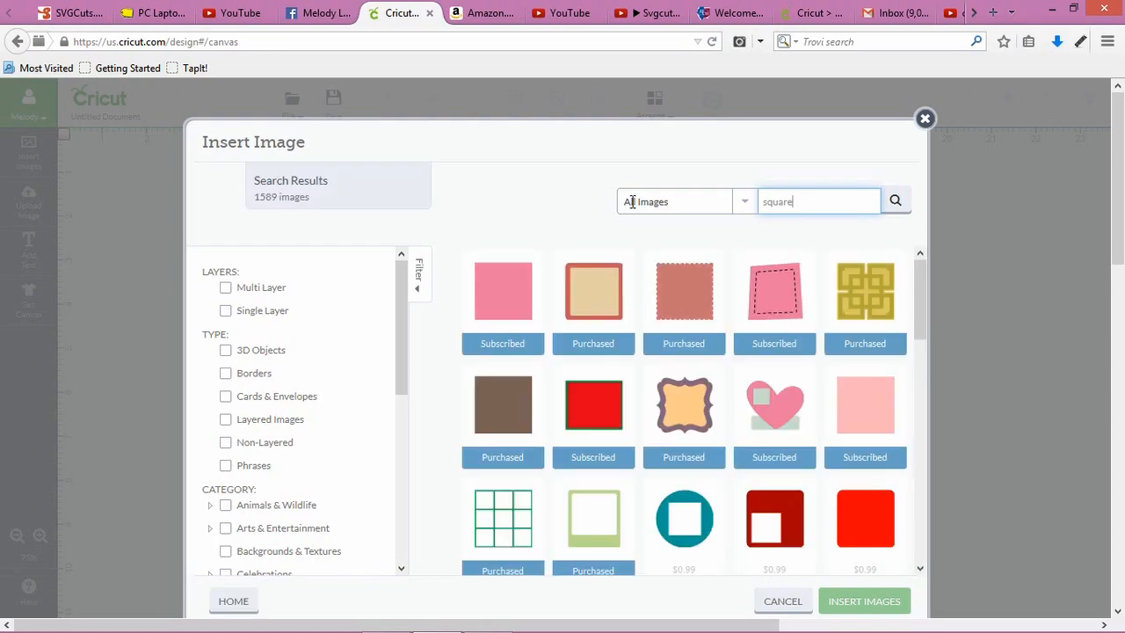
pyautogui.click(507, 318)
pyautogui.click(866, 601)
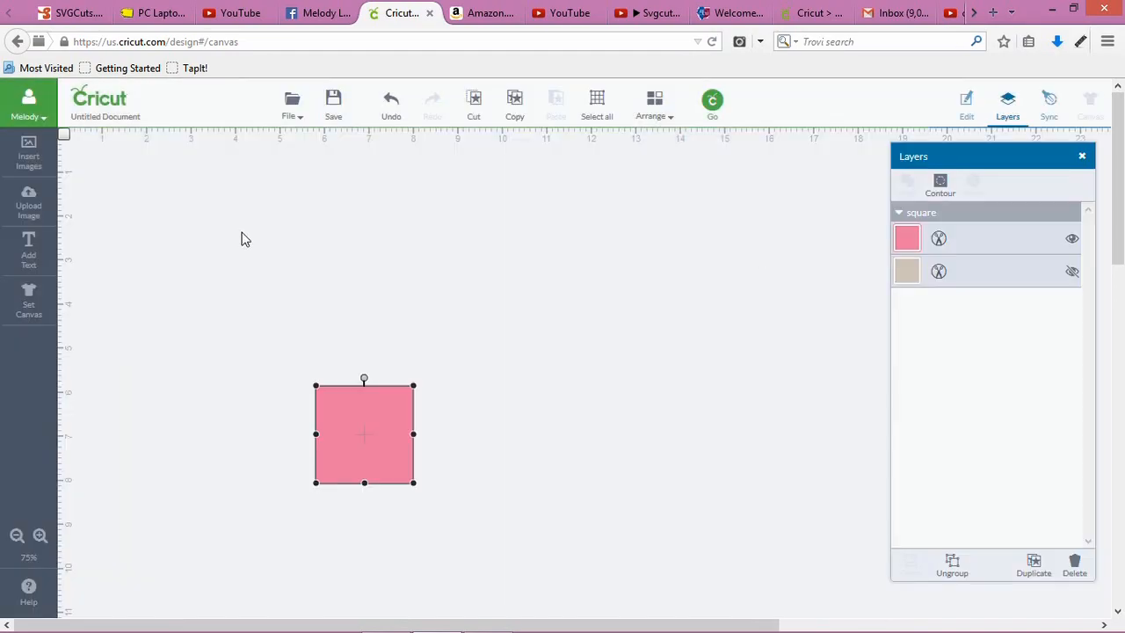
# Search the image library for "circle" and insert the plain pink circle
pyautogui.click(33, 155)
pyautogui.doubleClick(798, 201)
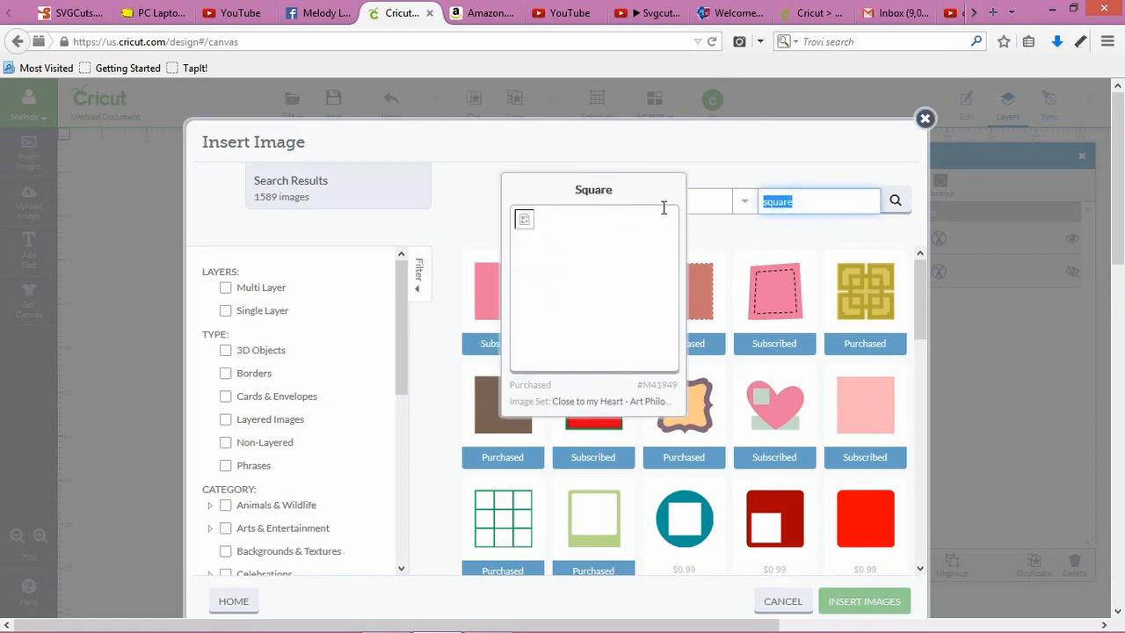
pyautogui.write('circle')
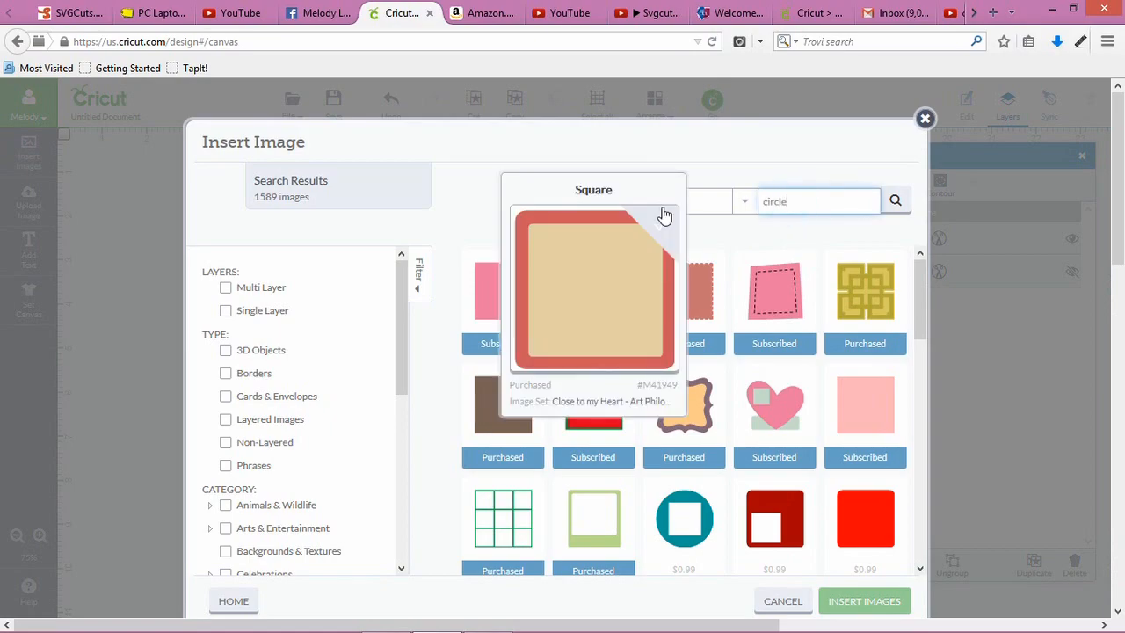
pyautogui.press('Return')
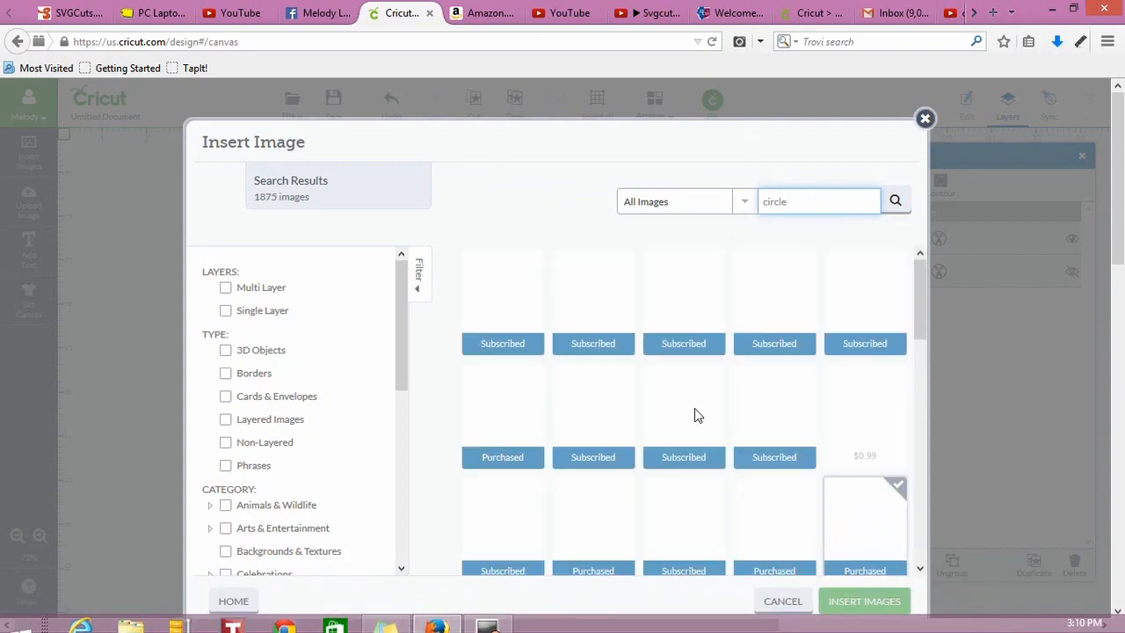
pyautogui.click(587, 283)
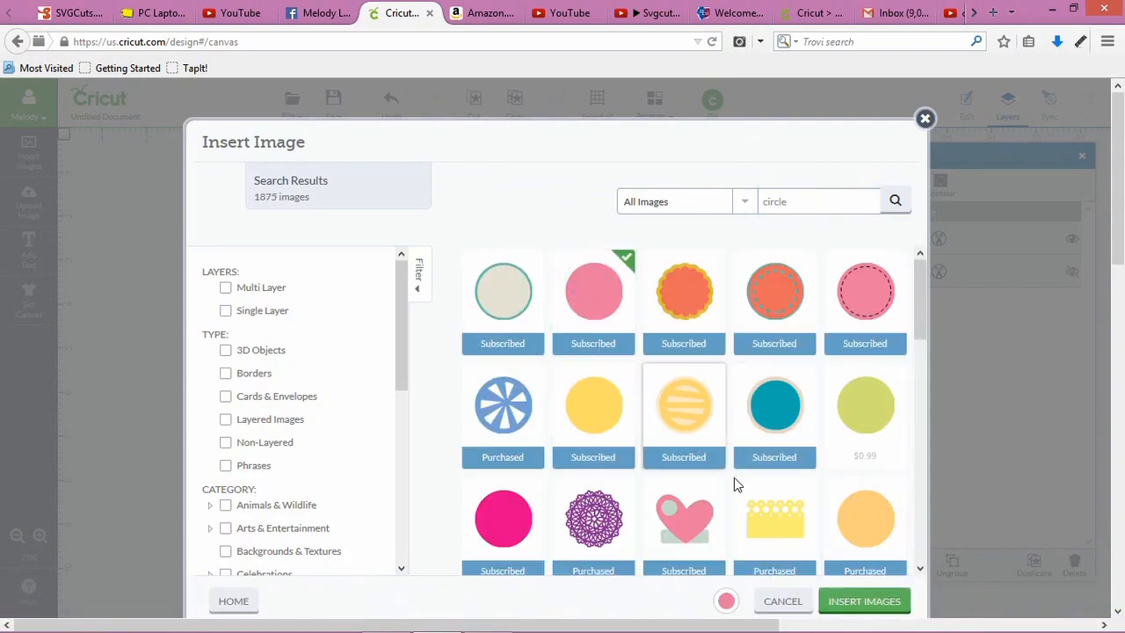
pyautogui.click(875, 604)
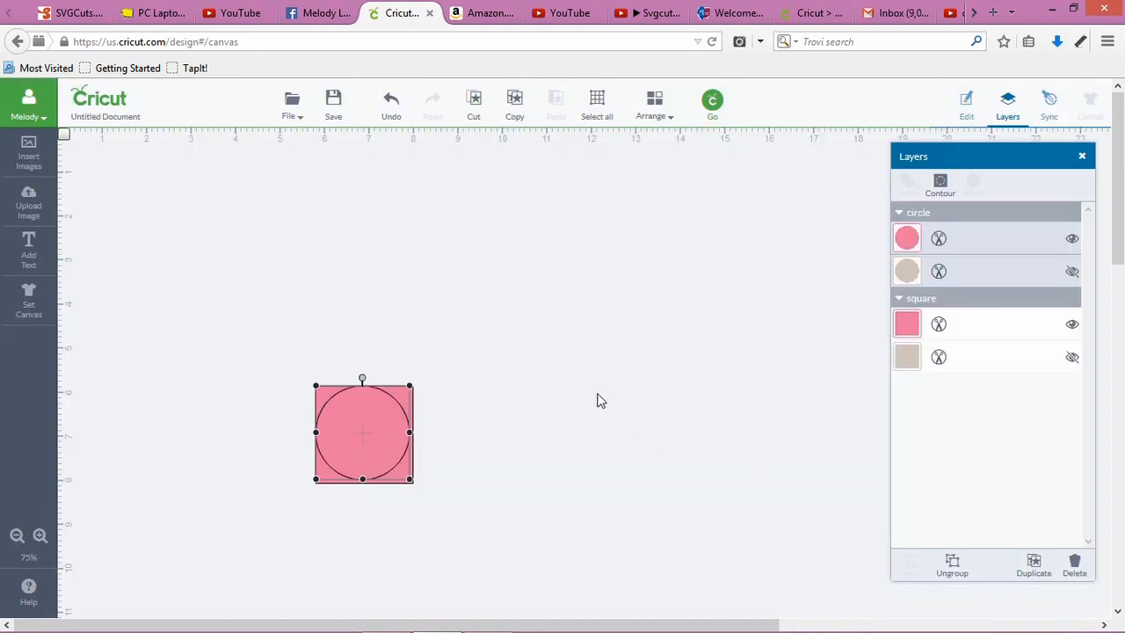
# Move the circle and the square toward the canvas's upper-left area, with the circle centred over the square's top edge
pyautogui.moveTo(340, 419); pyautogui.dragTo(209, 297)
pyautogui.click(360, 407)
pyautogui.moveTo(360, 407); pyautogui.dragTo(220, 332)
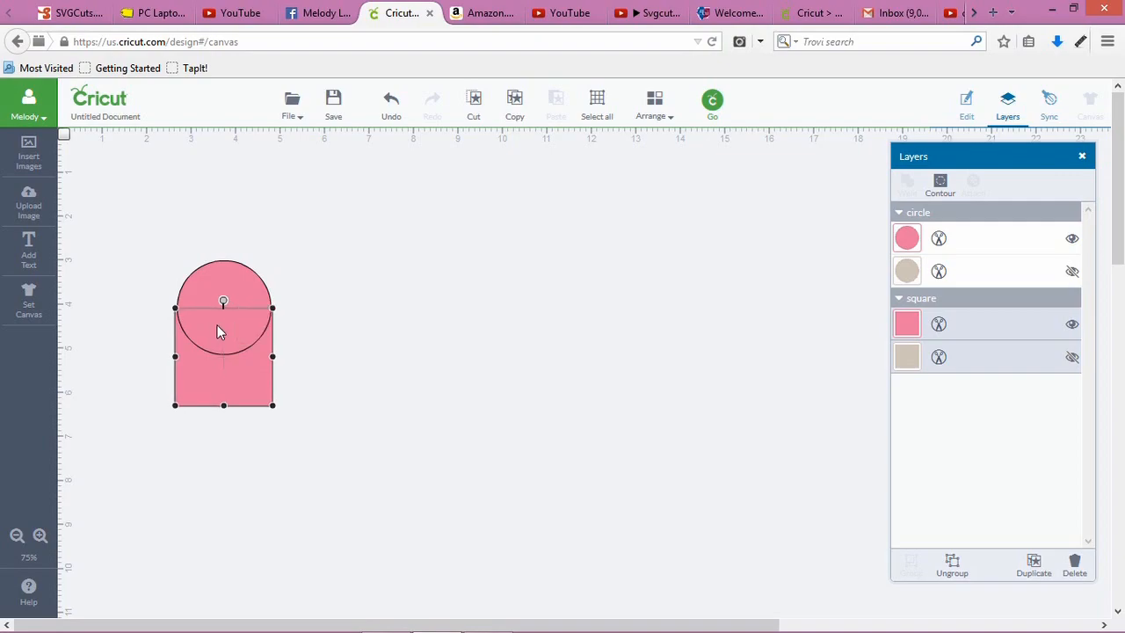
# Resize the circle to a width of 5.5 in with its proportions locked
pyautogui.click(251, 299)
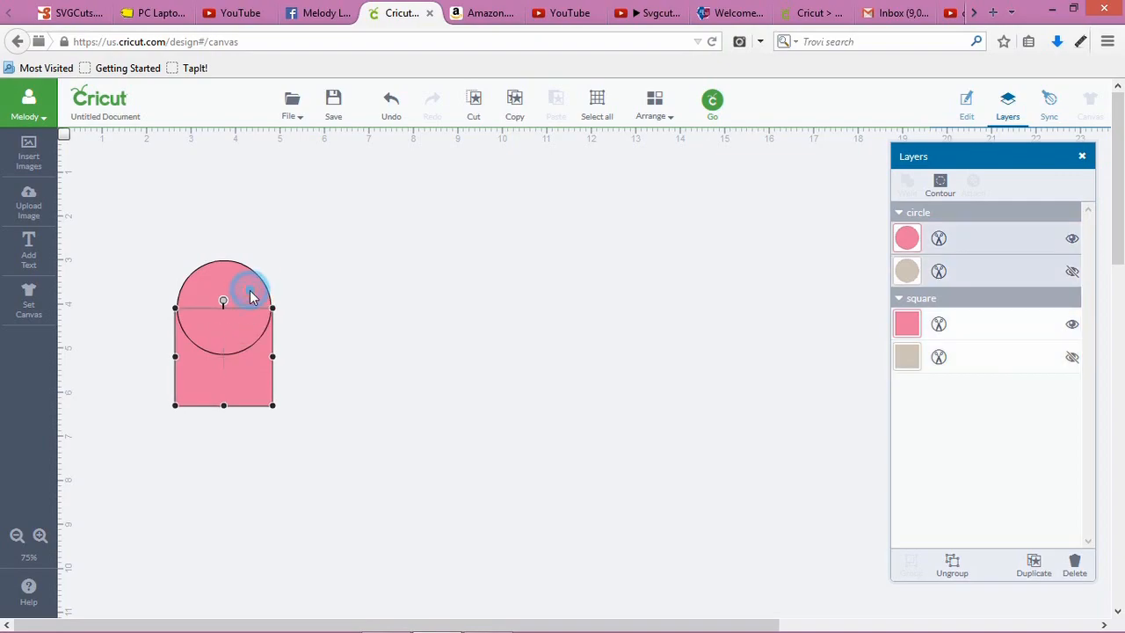
pyautogui.click(965, 104)
pyautogui.click(973, 236)
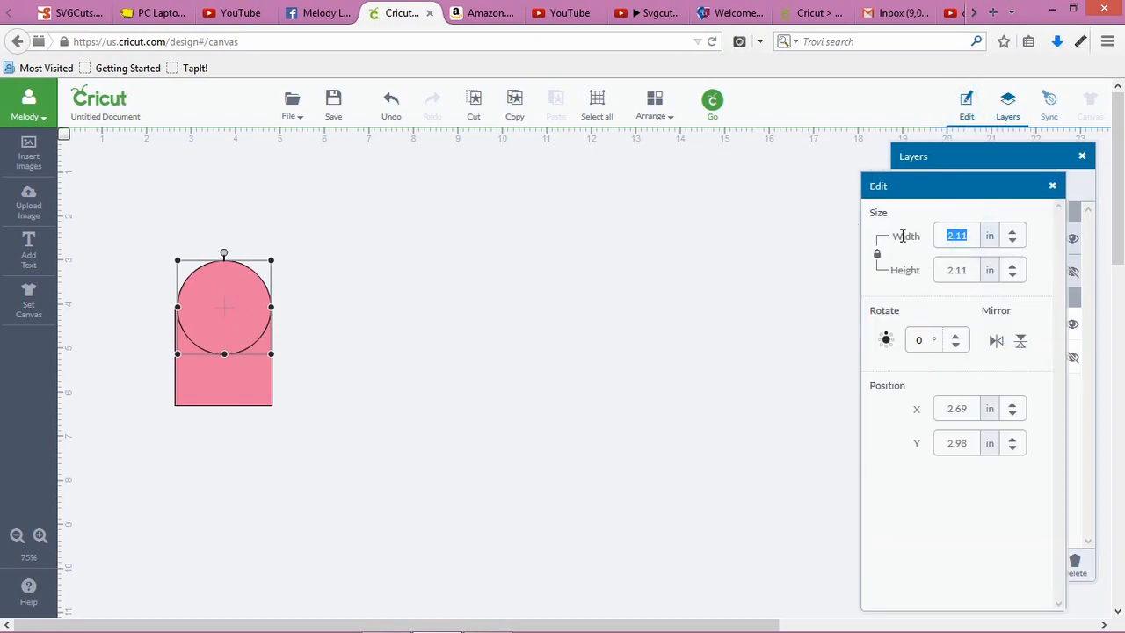
pyautogui.write('5.5')
pyautogui.press('Return')
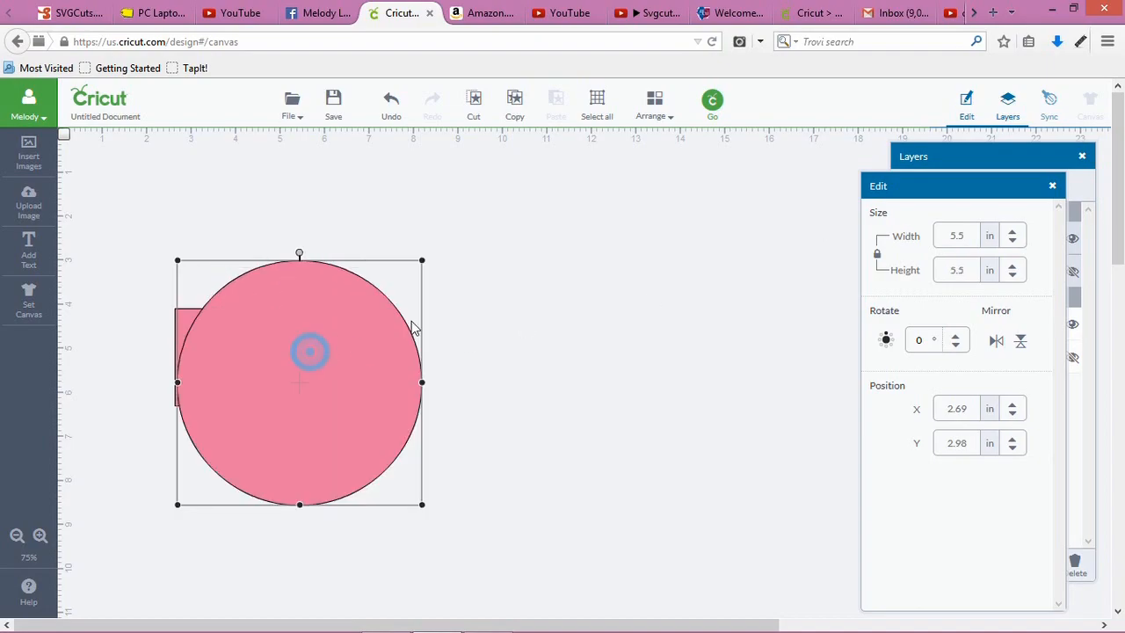
# Move the circle off the square, set the square's width to 5.5 in and unlock the square's proportions
pyautogui.moveTo(308, 349); pyautogui.dragTo(480, 307)
pyautogui.click(238, 351)
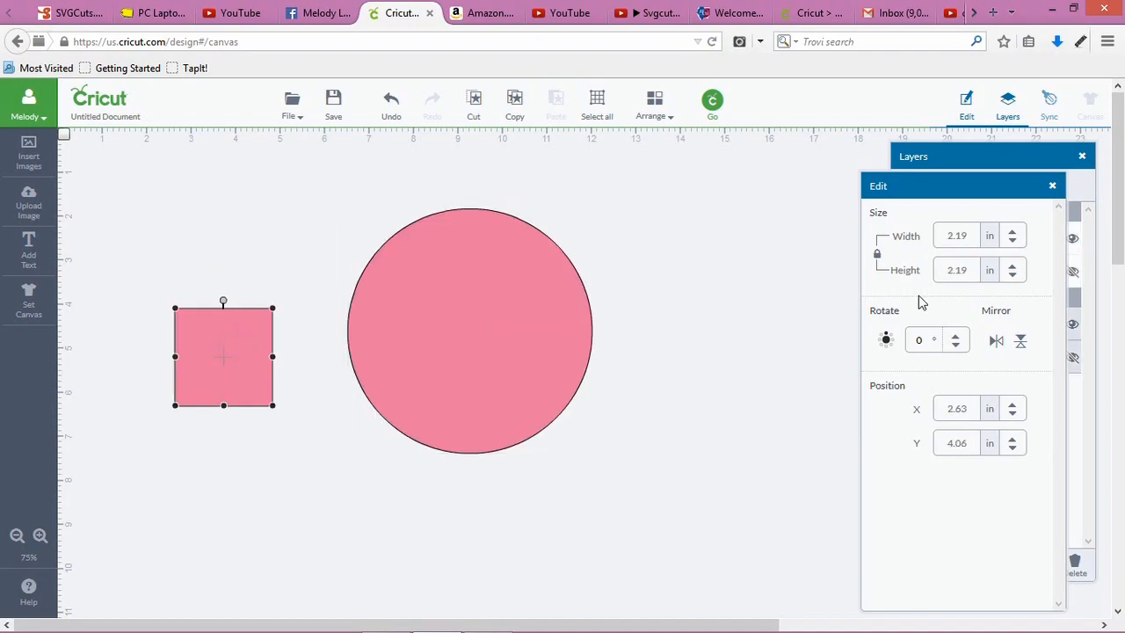
pyautogui.click(972, 236)
pyautogui.write('5.5')
pyautogui.press('Return')
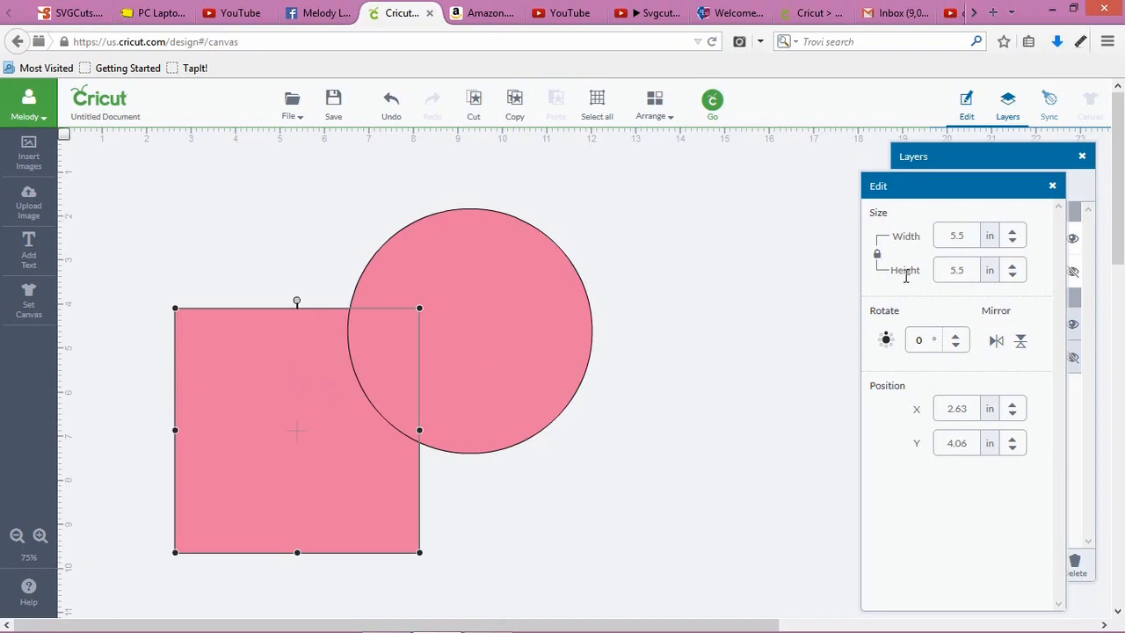
pyautogui.click(878, 254)
# Position the circle over the upper part of the square so that their sides line up, at about X 2.65, Y 1.35 in
pyautogui.moveTo(533, 299); pyautogui.dragTo(336, 284)
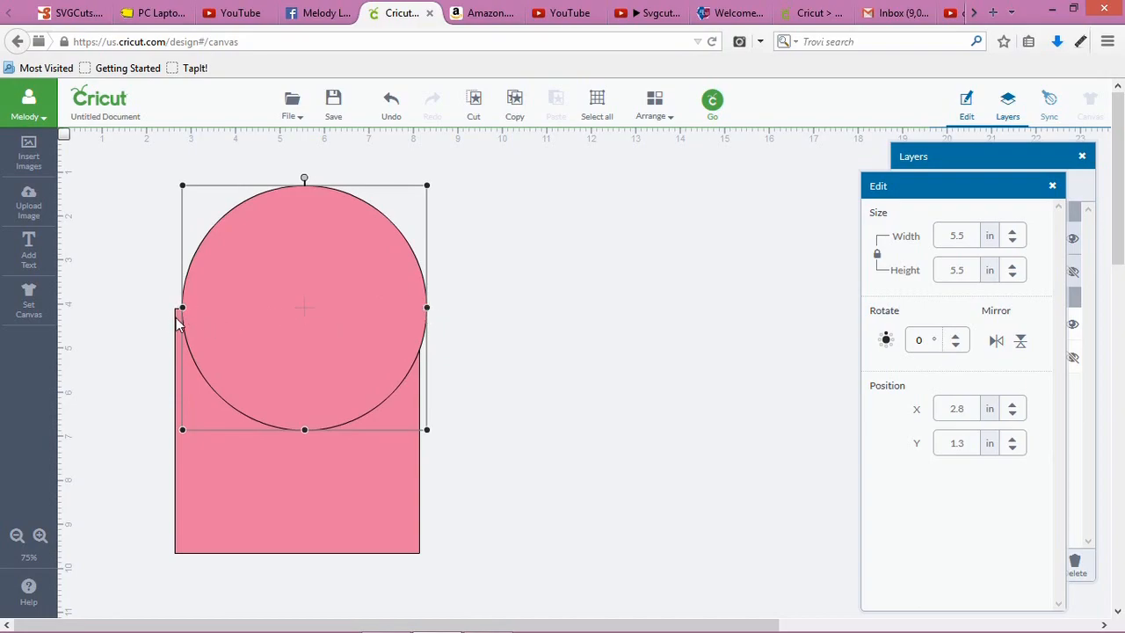
pyautogui.moveTo(202, 322); pyautogui.dragTo(197, 325)
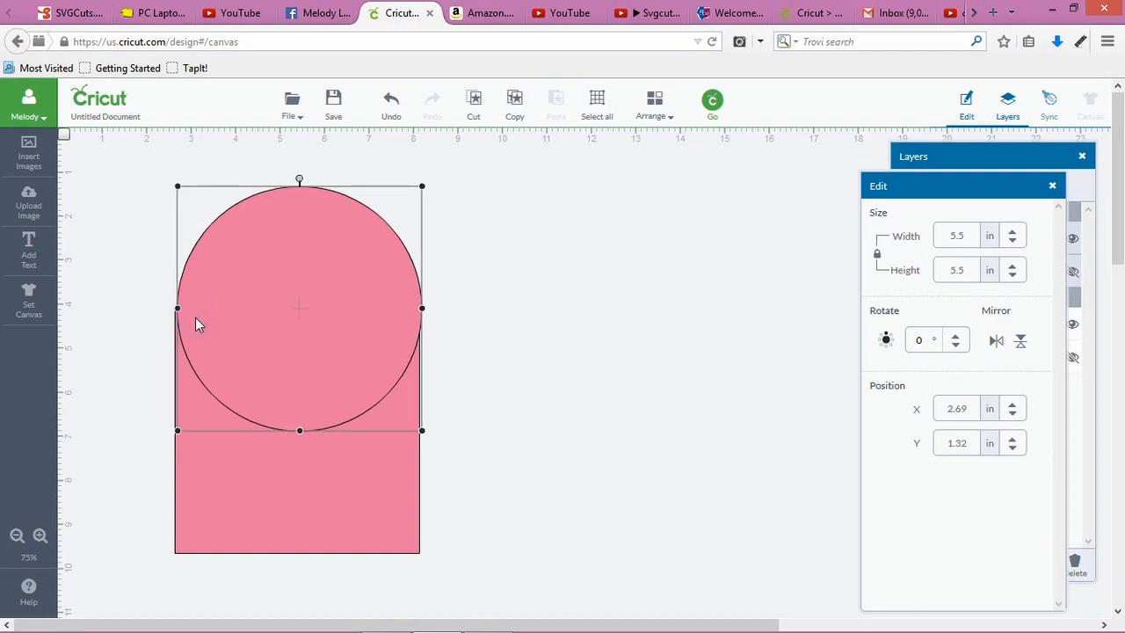
pyautogui.moveTo(373, 342); pyautogui.dragTo(371, 341)
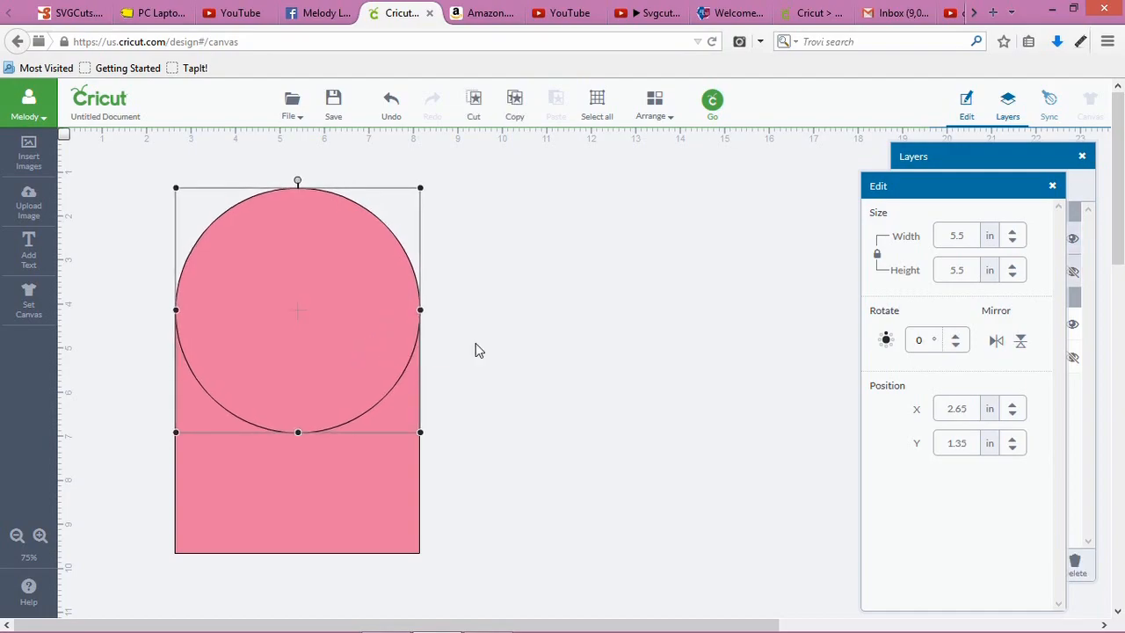
pyautogui.click(478, 347)
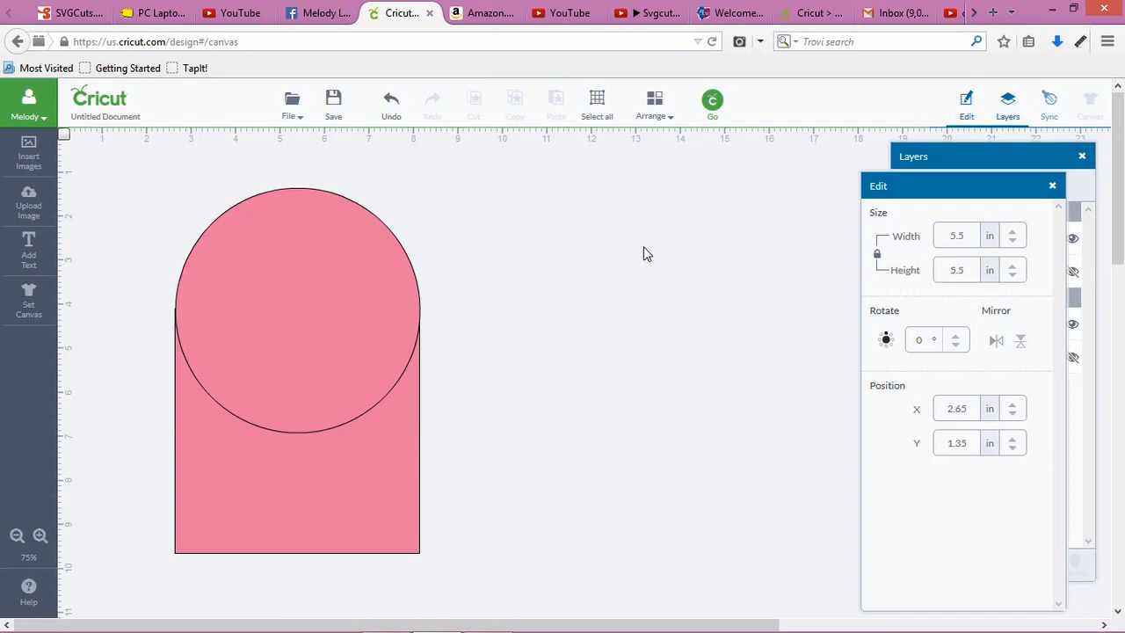
# Move the circle to the canvas origin at X 0, Y 0 and realign the square beneath it against the left edge
pyautogui.moveTo(335, 347); pyautogui.dragTo(165, 258)
pyautogui.click(299, 420)
pyautogui.moveTo(278, 418); pyautogui.dragTo(174, 368)
pyautogui.click(216, 246)
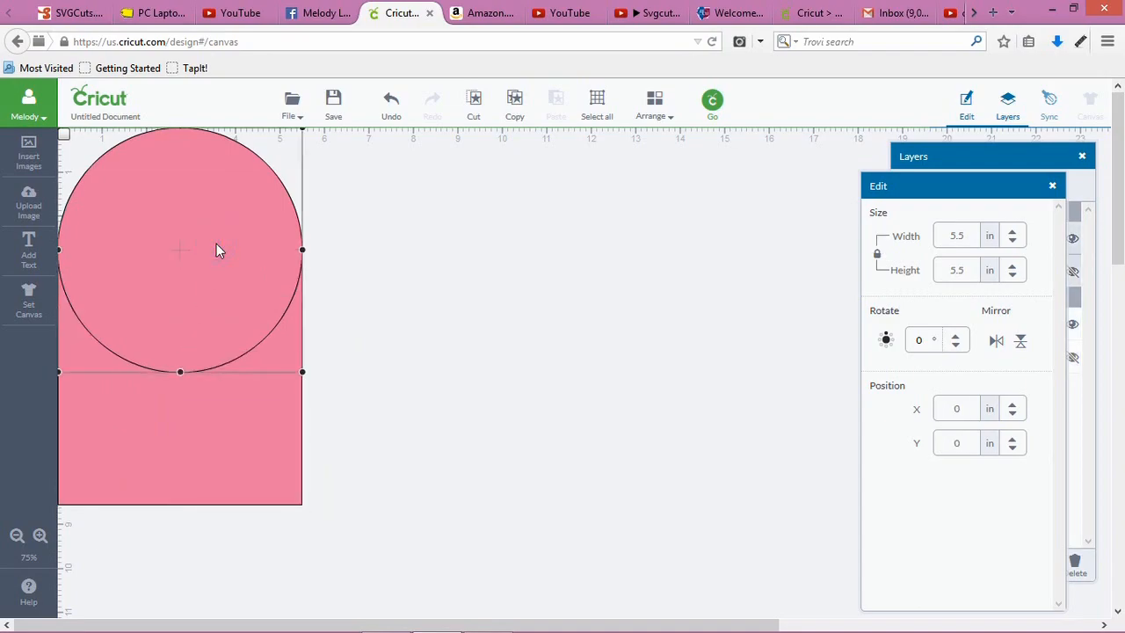
pyautogui.click(252, 250)
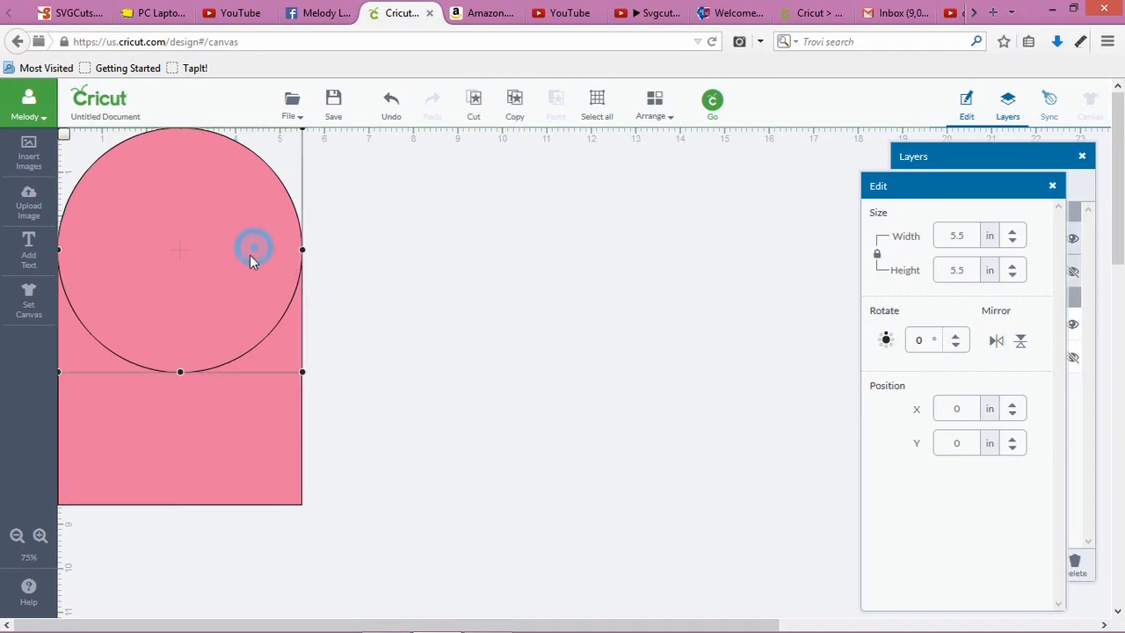
# Stretch the square downward to a height of about 7.98 in and show the canvas gridlines
pyautogui.click(225, 416)
pyautogui.moveTo(1116, 227); pyautogui.dragTo(1121, 315)
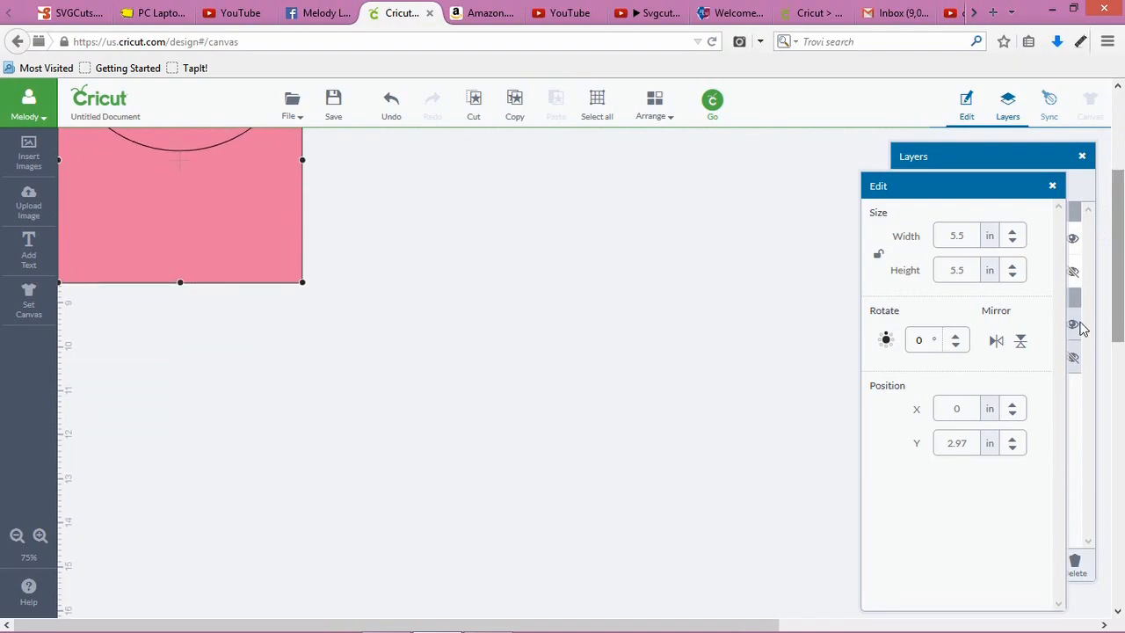
pyautogui.moveTo(179, 283); pyautogui.dragTo(175, 392)
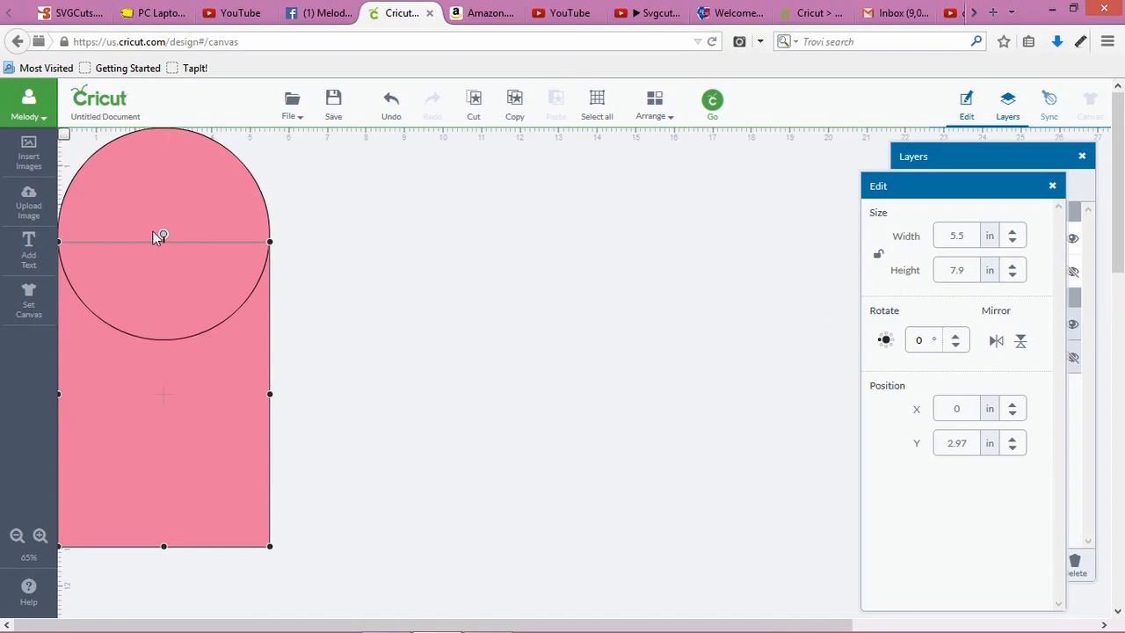
pyautogui.click(66, 138)
pyautogui.click(295, 454)
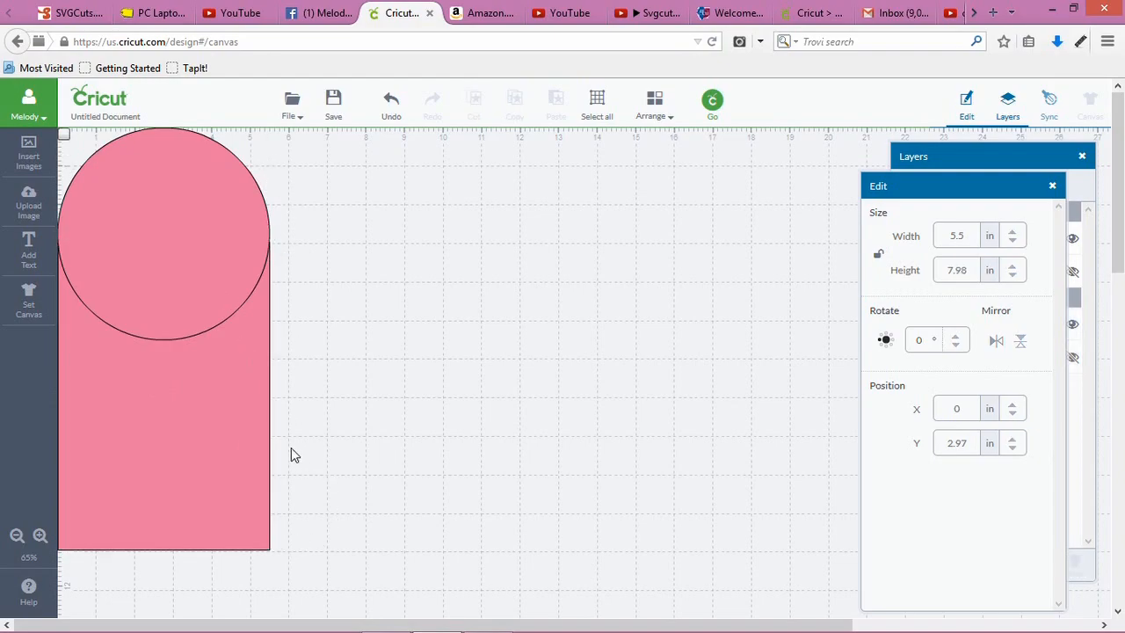
# Weld the circle and the stretched square into one arch shape
pyautogui.click(223, 435)
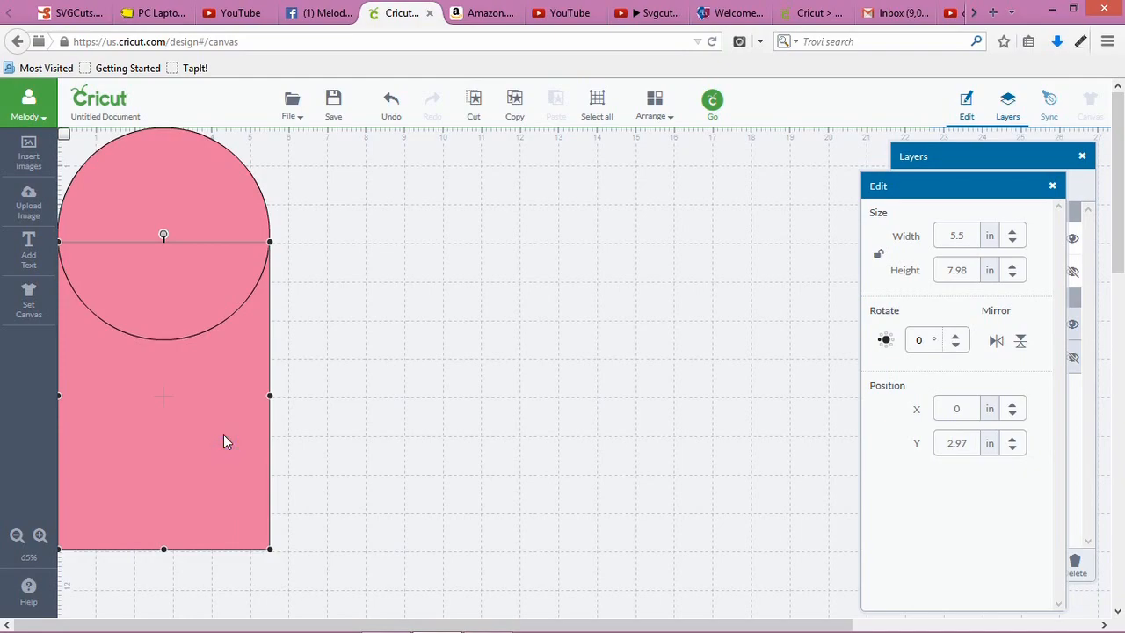
pyautogui.keyDown('shift'); pyautogui.click(209, 241); pyautogui.keyUp('shift')
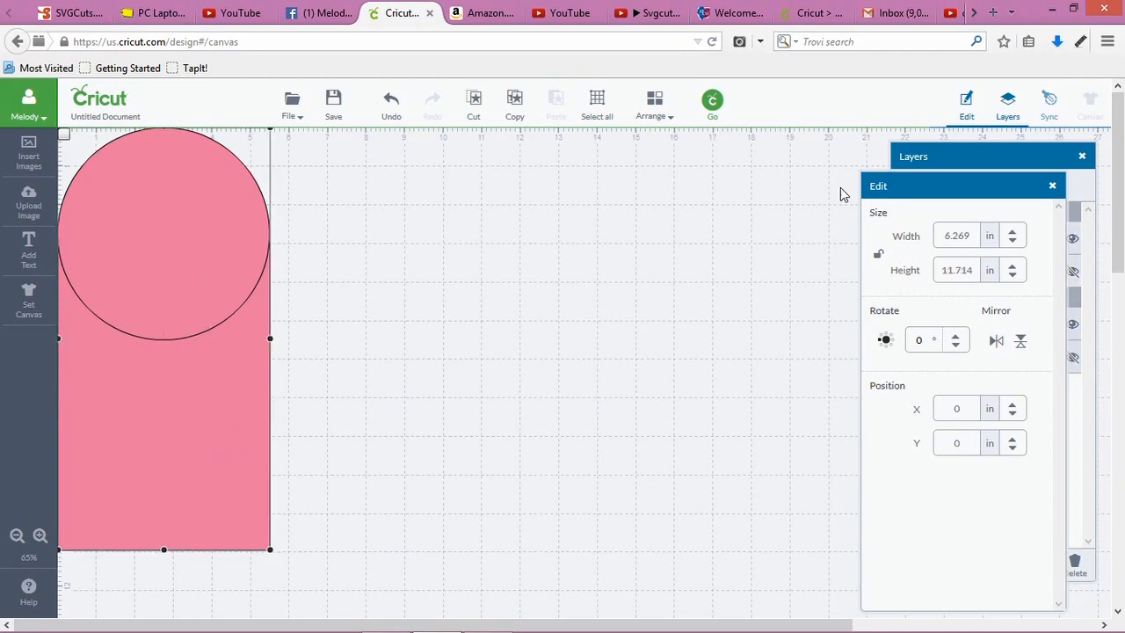
pyautogui.click(939, 155)
pyautogui.moveTo(939, 156); pyautogui.dragTo(844, 160)
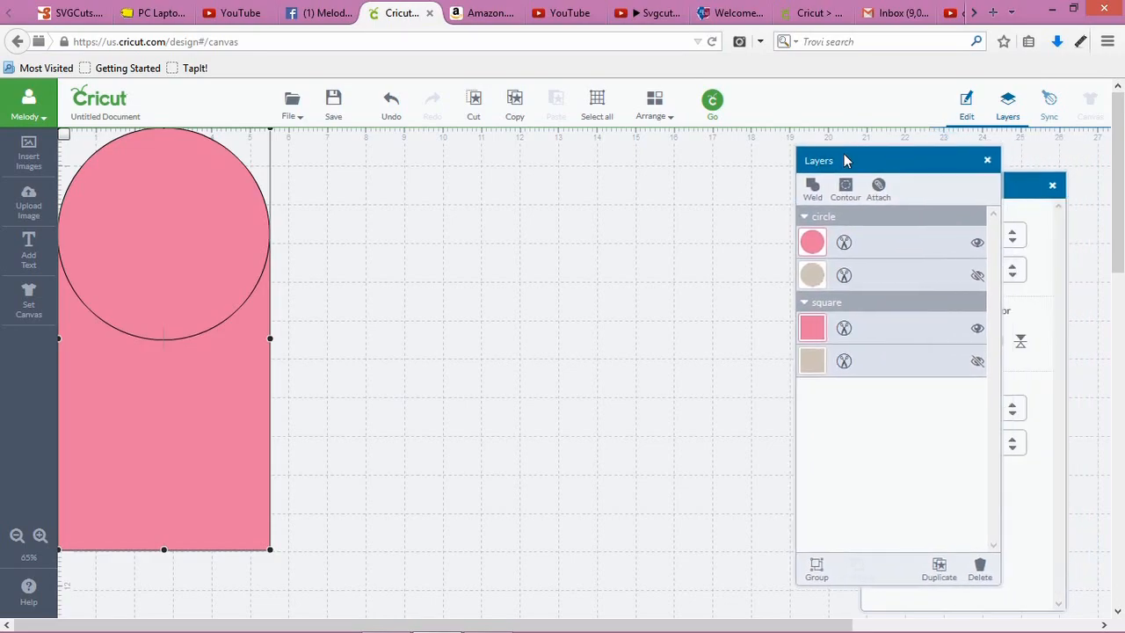
pyautogui.click(812, 193)
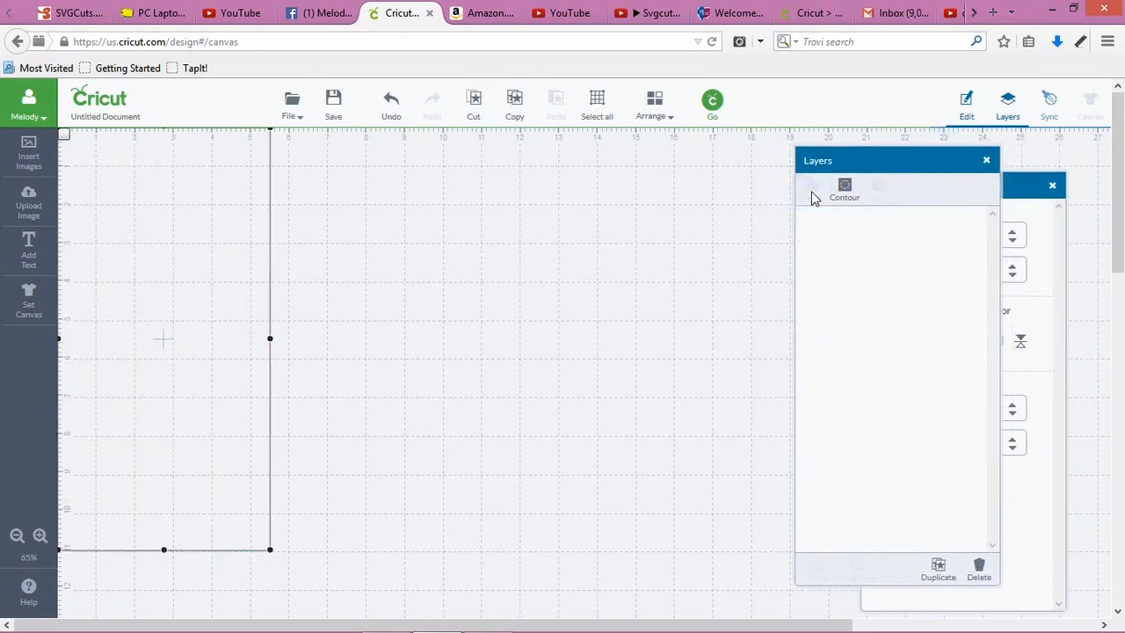
pyautogui.click(180, 306)
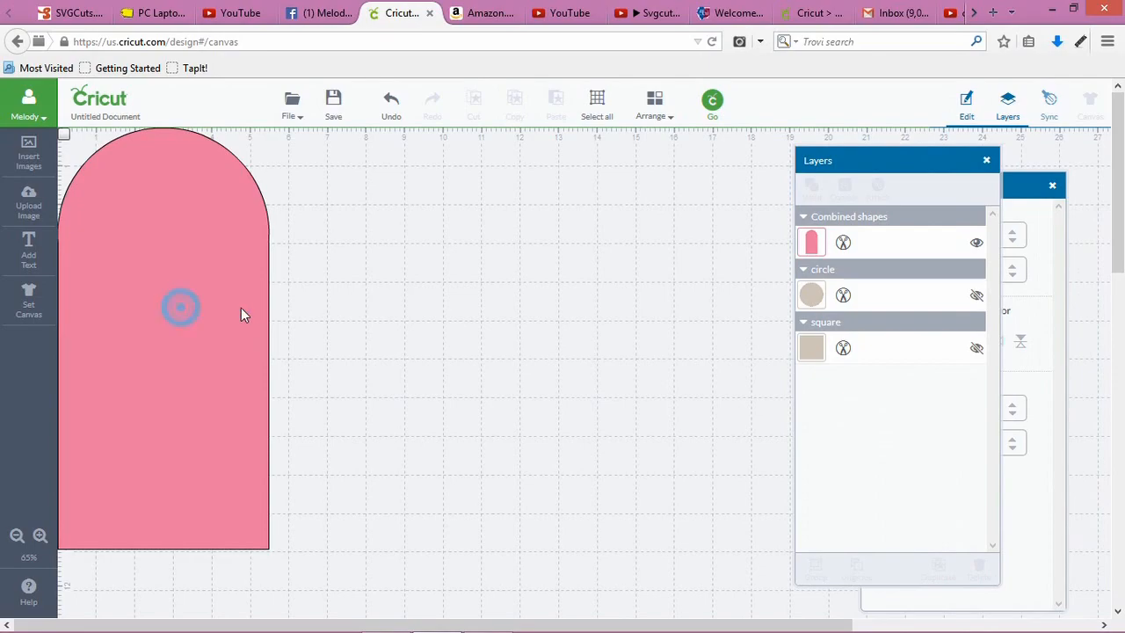
# Move the welded arch about 3 in to the right and examine its outline where the curve meets the straight sides
pyautogui.moveTo(287, 313)
pyautogui.mouseDown()
pyautogui.moveTo(297, 312)
pyautogui.moveTo(286, 315)
pyautogui.mouseUp()
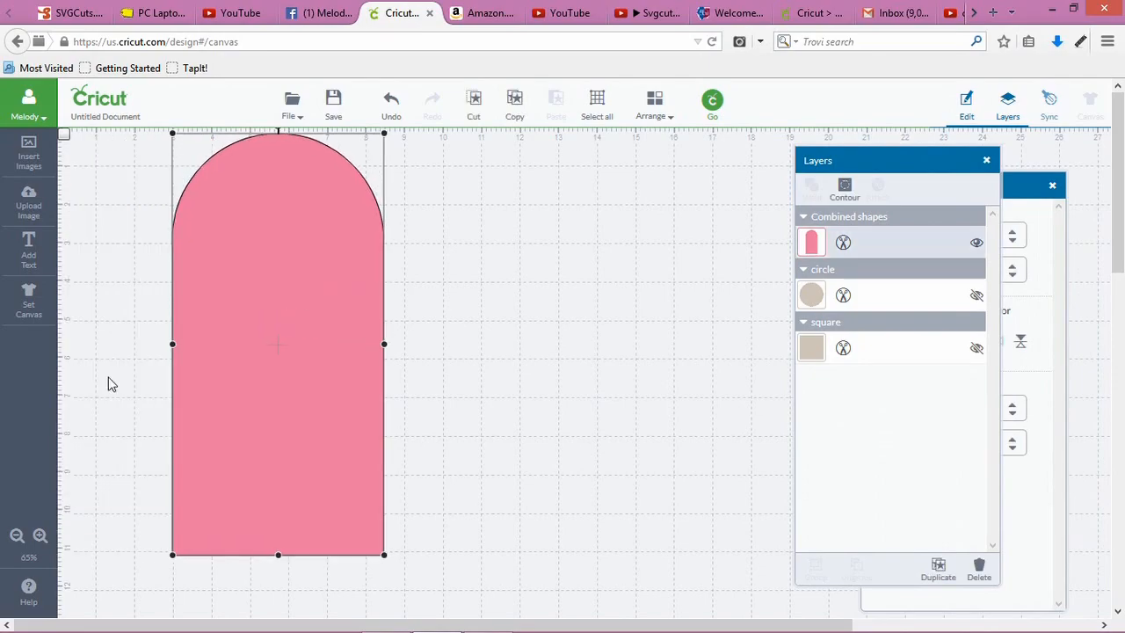
pyautogui.click(40, 535)
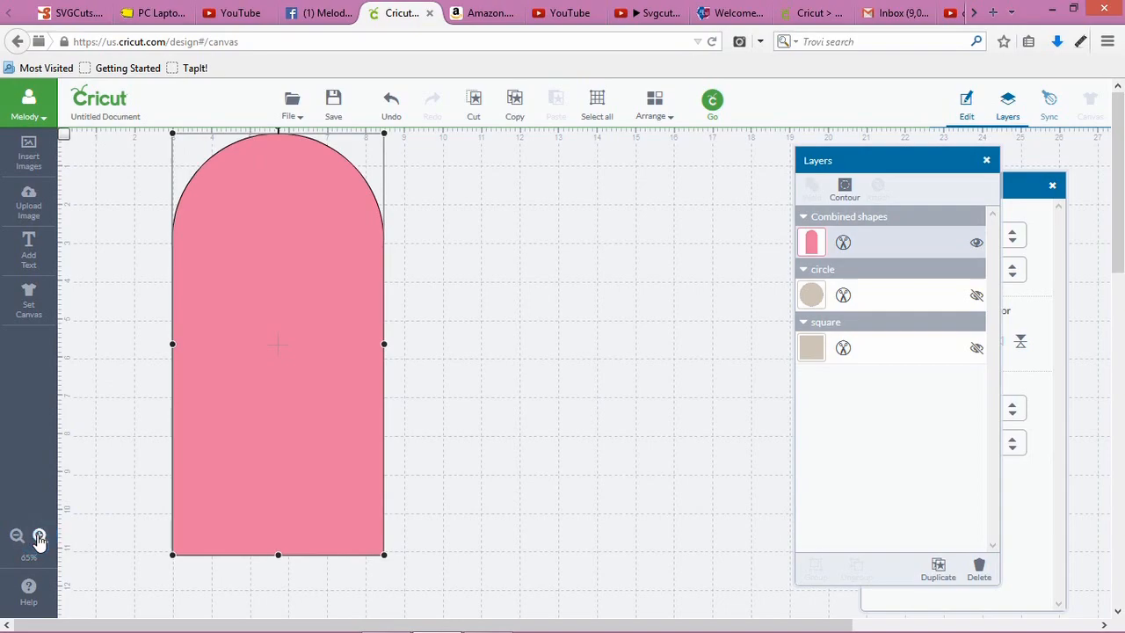
pyautogui.click(40, 536)
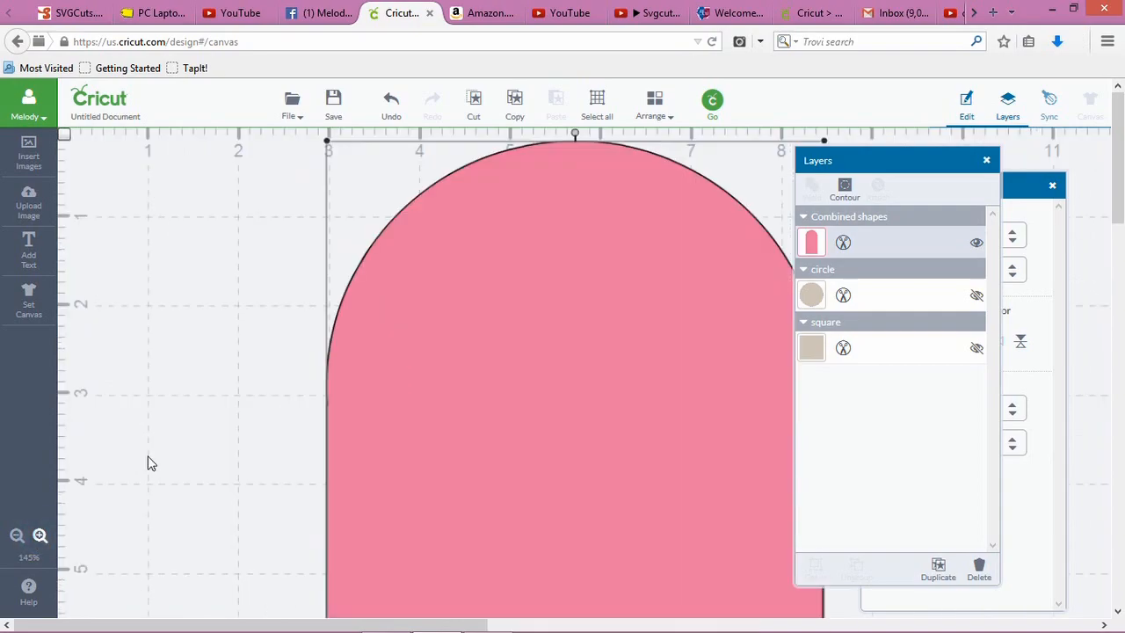
pyautogui.click(16, 536)
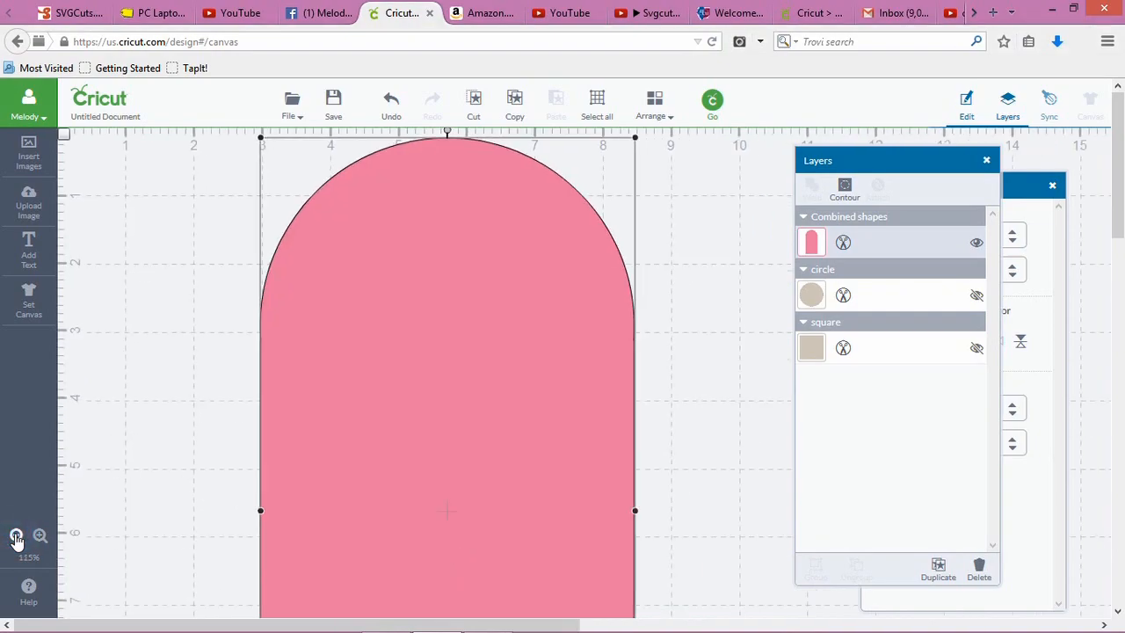
pyautogui.click(112, 485)
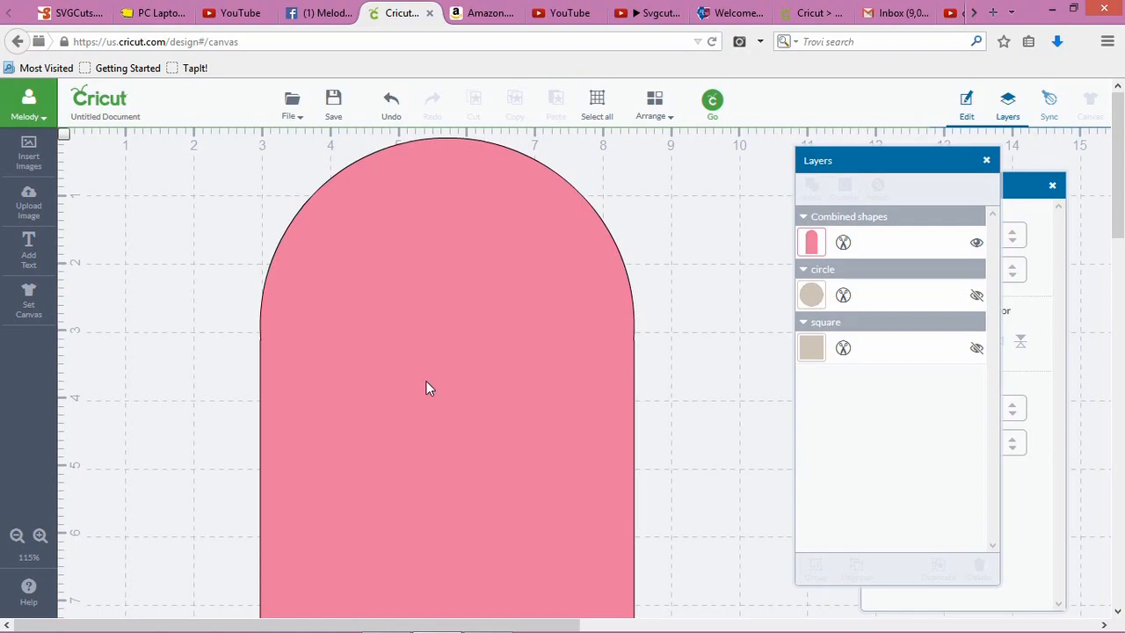
# Move the welded arch up against the canvas's upper edge, at about X 2.93 in and Y 0
pyautogui.moveTo(452, 310); pyautogui.dragTo(449, 298)
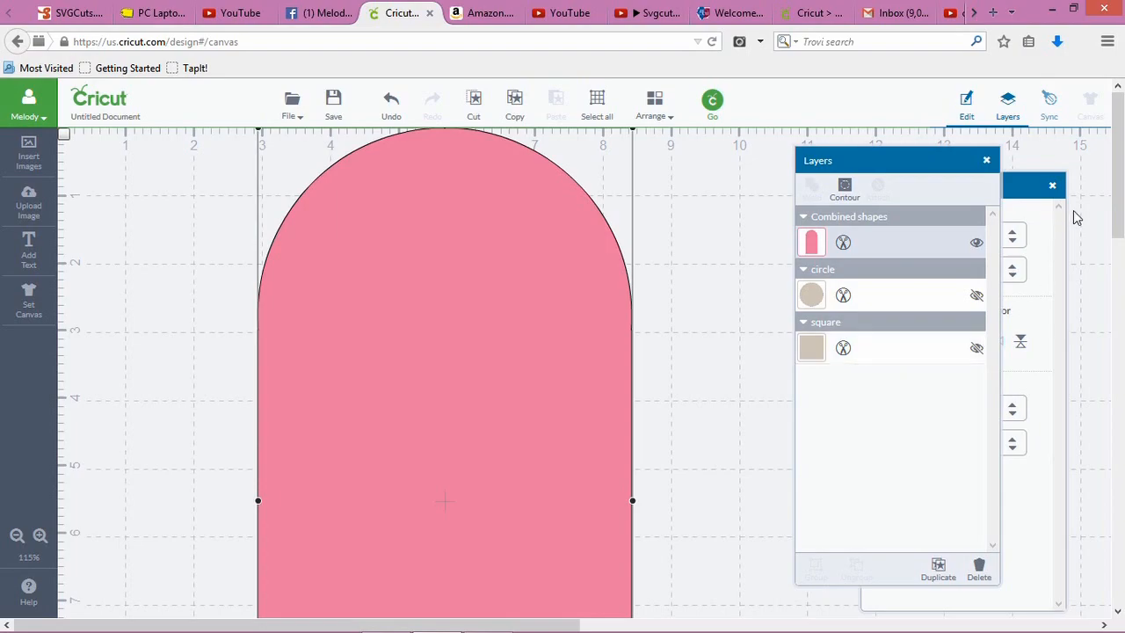
pyautogui.moveTo(1118, 271); pyautogui.dragTo(1110, 377)
pyautogui.moveTo(446, 311); pyautogui.dragTo(445, 313)
pyautogui.click(677, 312)
pyautogui.moveTo(1119, 301); pyautogui.dragTo(410, 138)
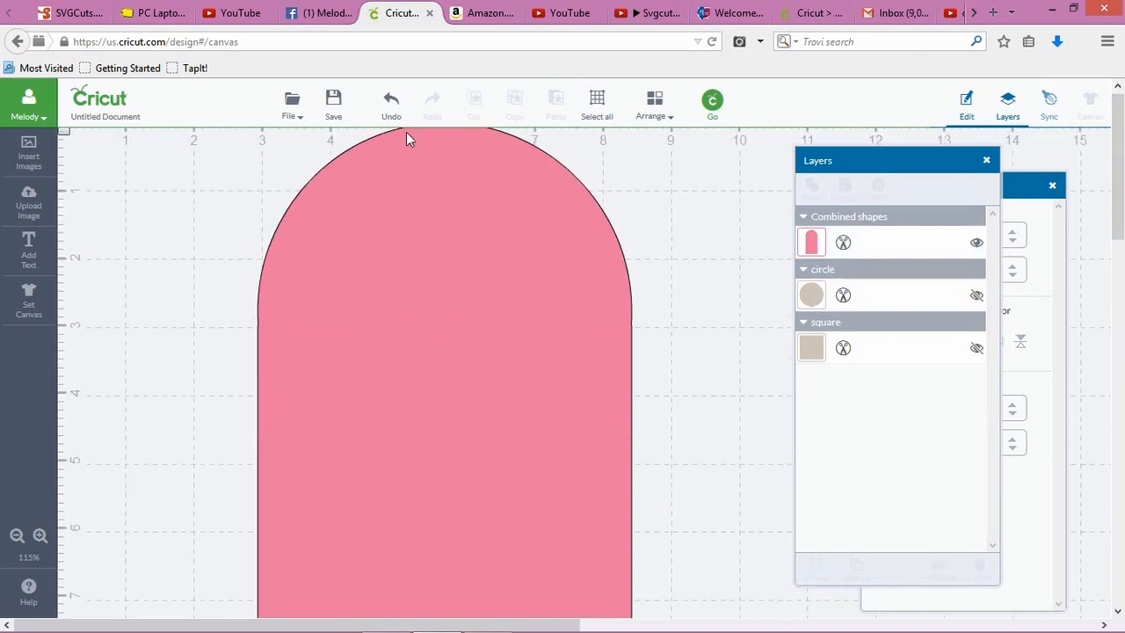
# Search the image library for "score" and insert the plain vertical score line into the design
pyautogui.click(17, 536)
pyautogui.click(16, 535)
pyautogui.click(35, 153)
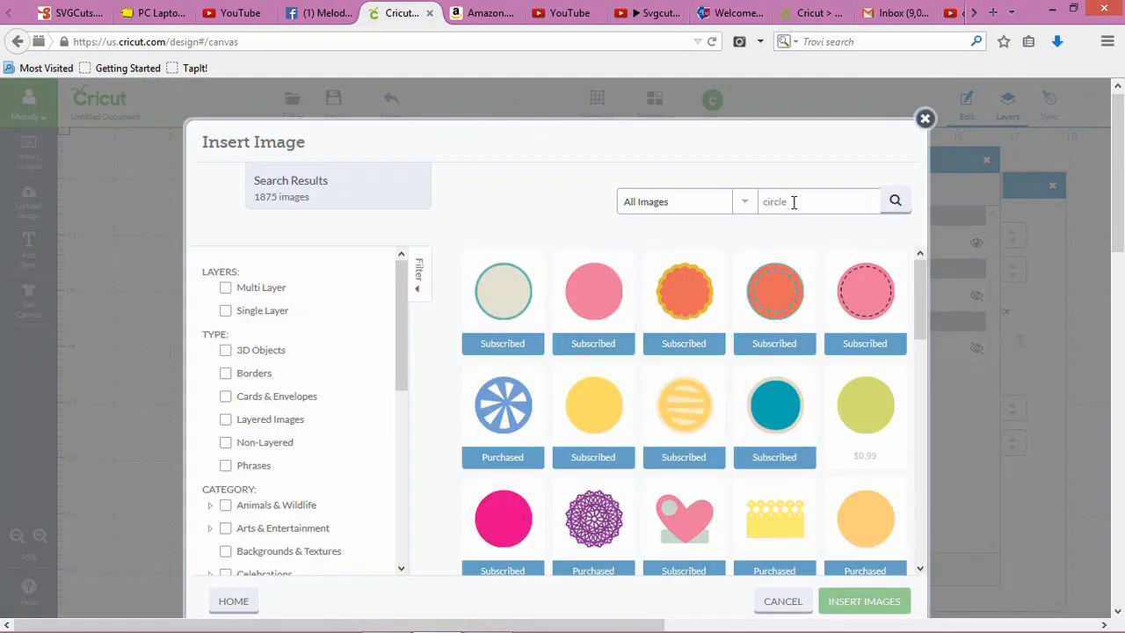
pyautogui.moveTo(794, 201); pyautogui.dragTo(625, 201)
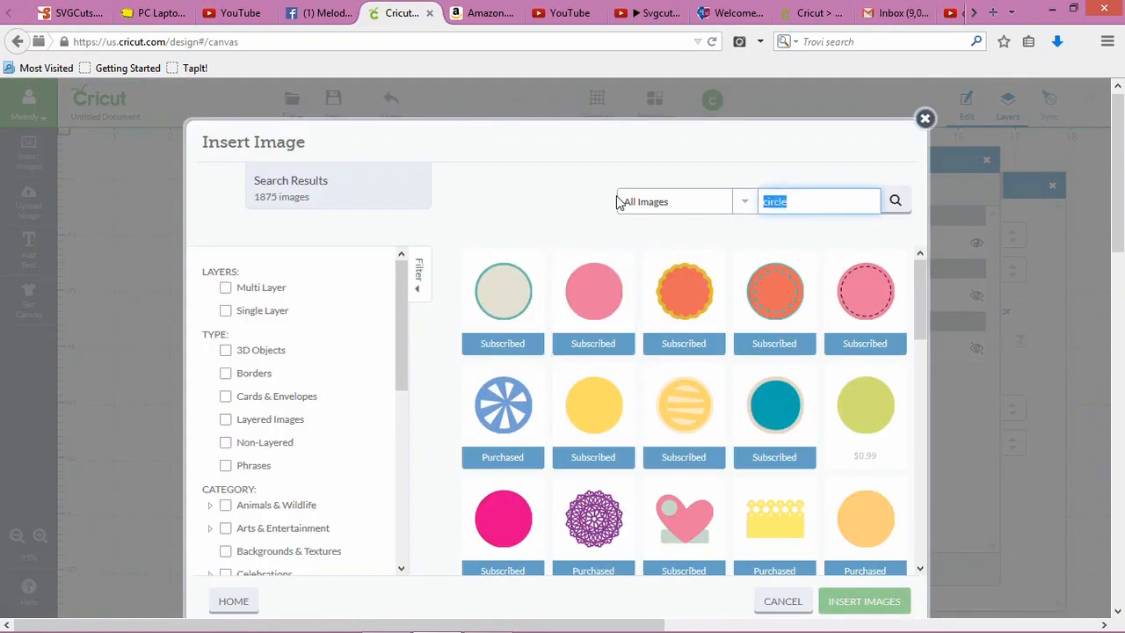
pyautogui.write('score')
pyautogui.press('Return')
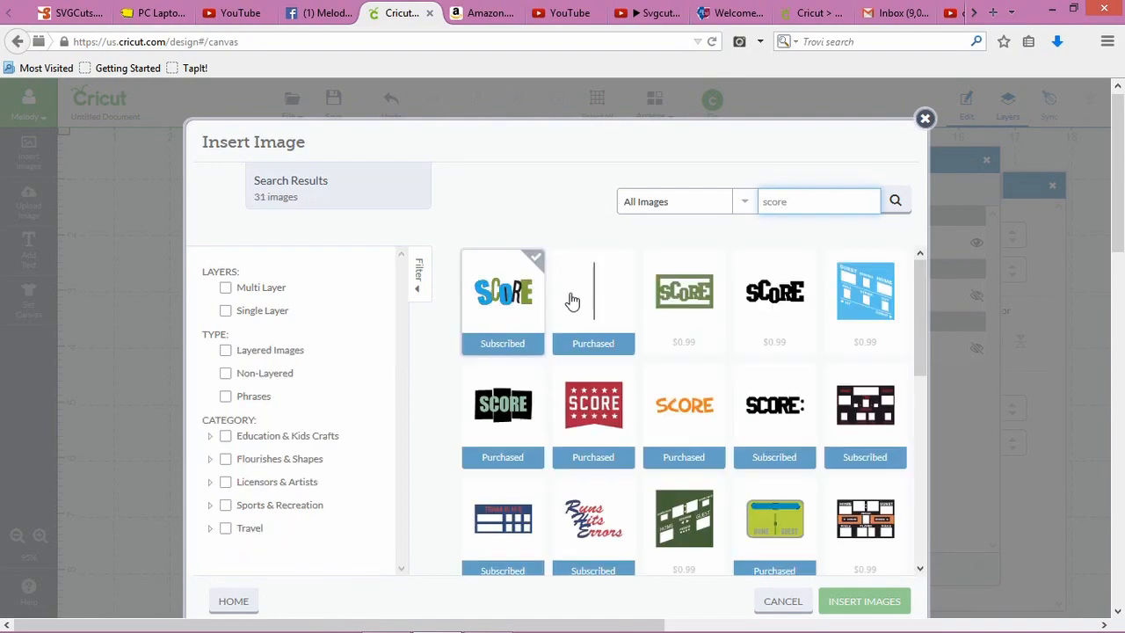
pyautogui.click(576, 298)
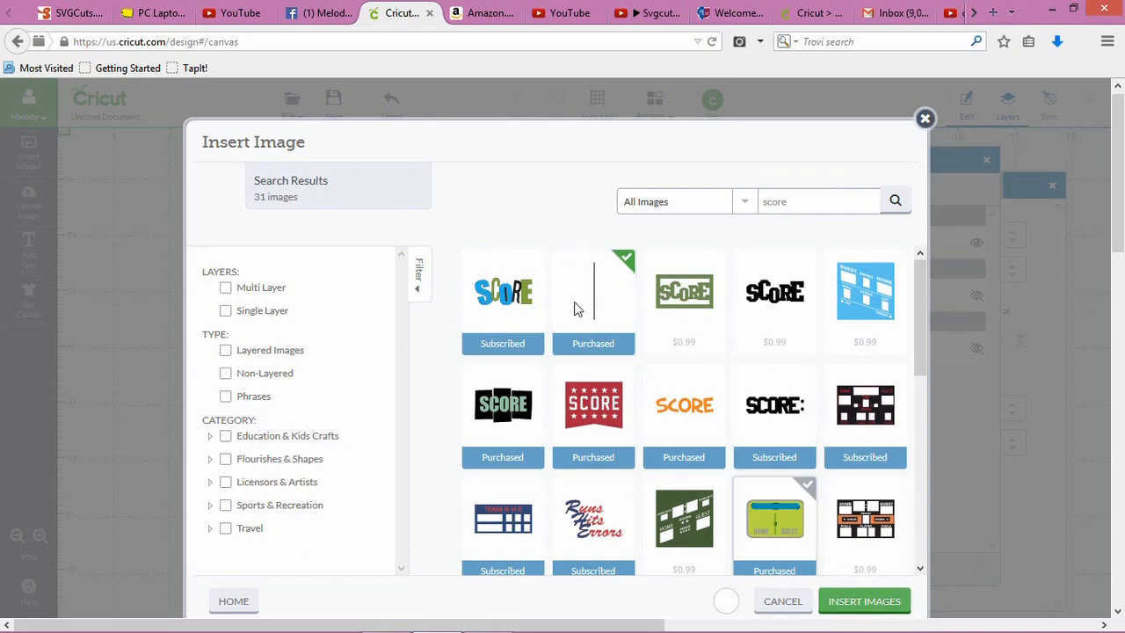
pyautogui.moveTo(920, 628)
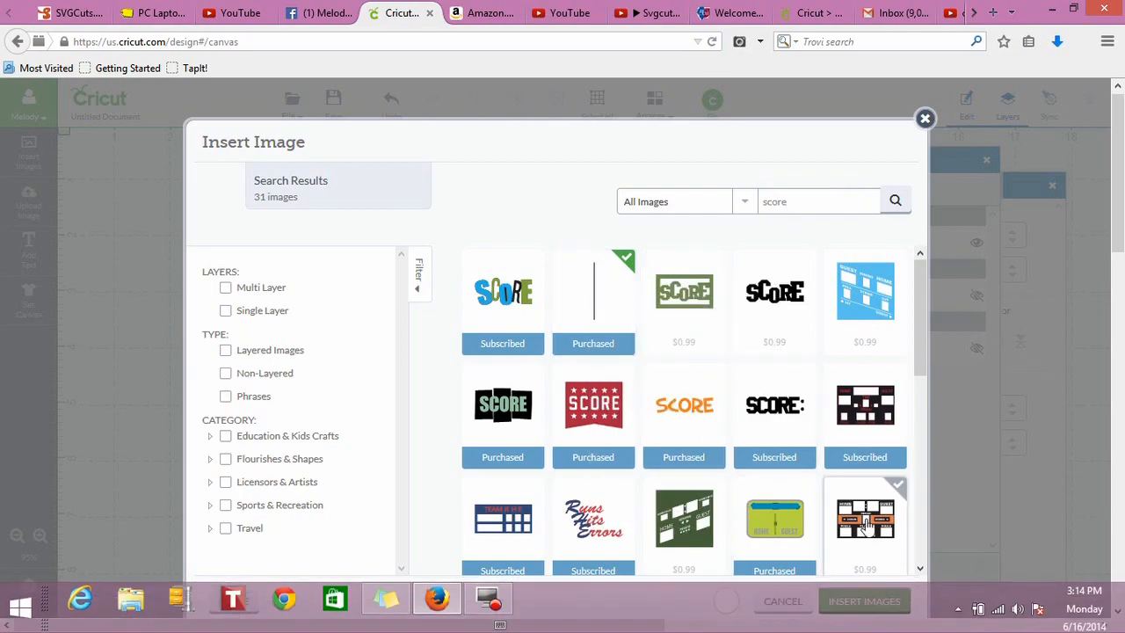
pyautogui.click(888, 601)
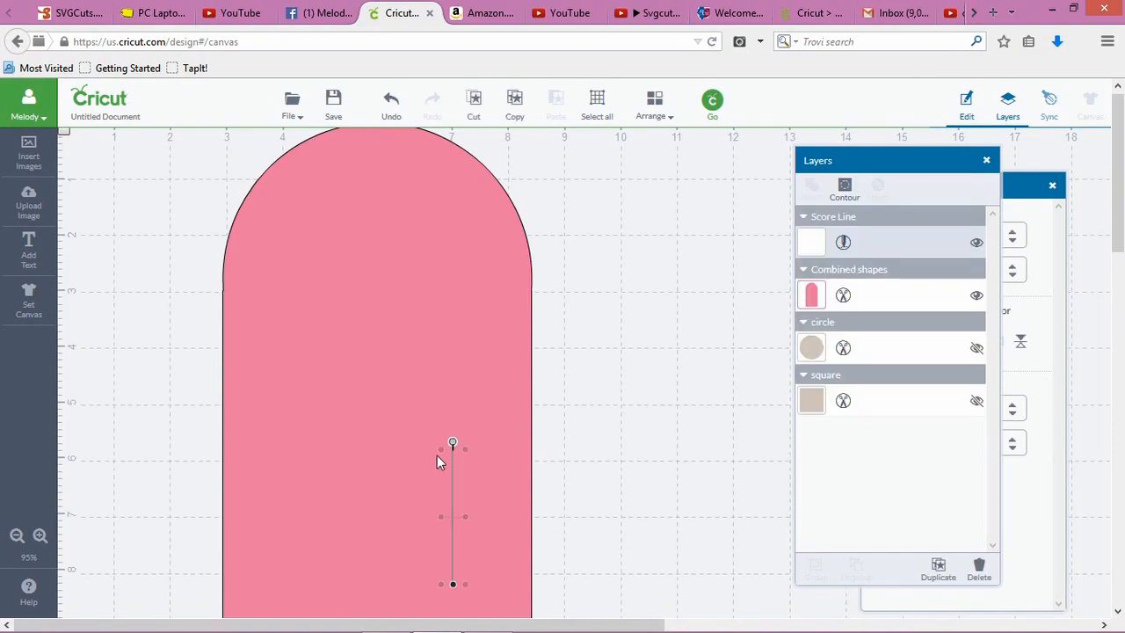
# Move the score line up within the arch and rotate it 90° so that it lies horizontally
pyautogui.moveTo(451, 471); pyautogui.dragTo(463, 414)
pyautogui.click(1005, 188)
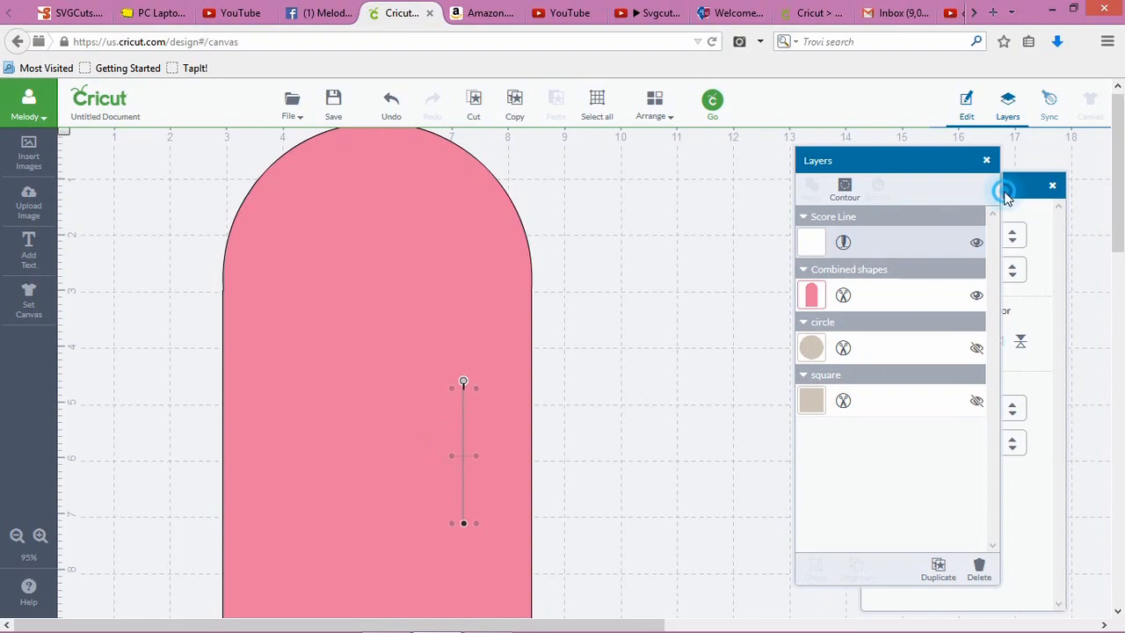
pyautogui.moveTo(921, 188); pyautogui.dragTo(577, 181)
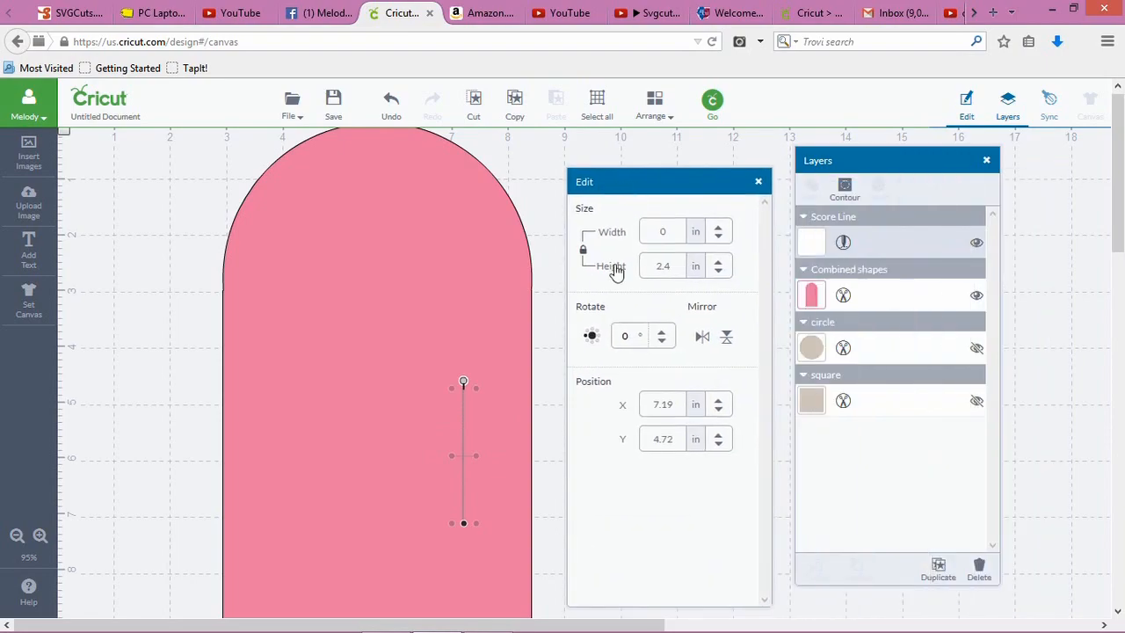
pyautogui.click(598, 341)
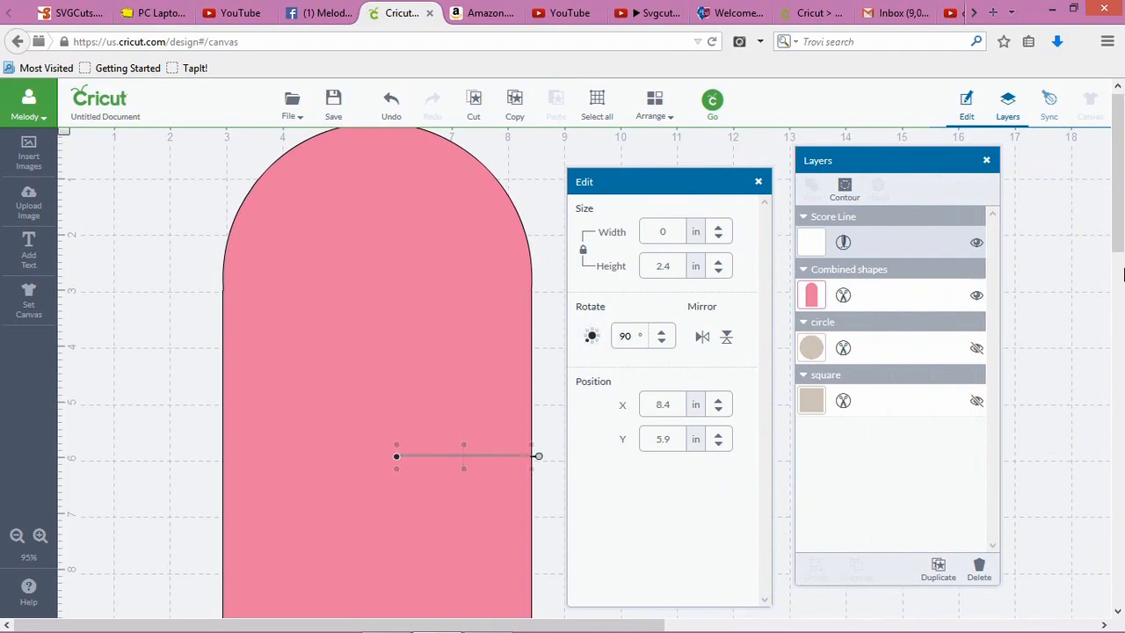
pyautogui.moveTo(1121, 225); pyautogui.dragTo(1122, 220)
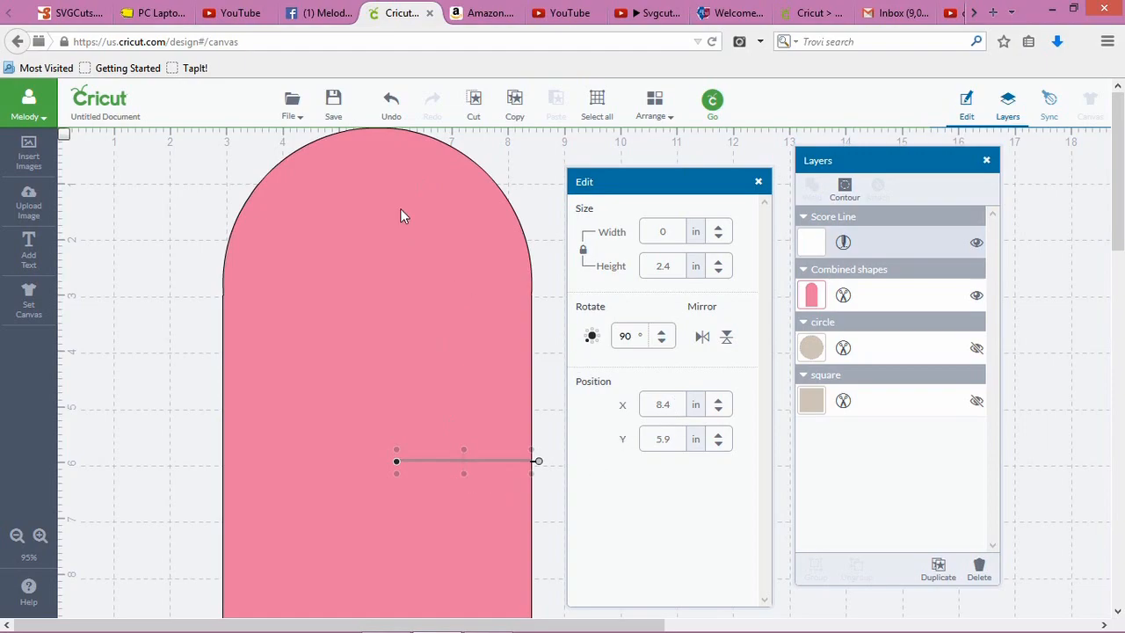
# Set the horizontal score line's position to X 2.75 in and Y 2.75 in
pyautogui.doubleClick(672, 404)
pyautogui.write('2.75')
pyautogui.press('Return')
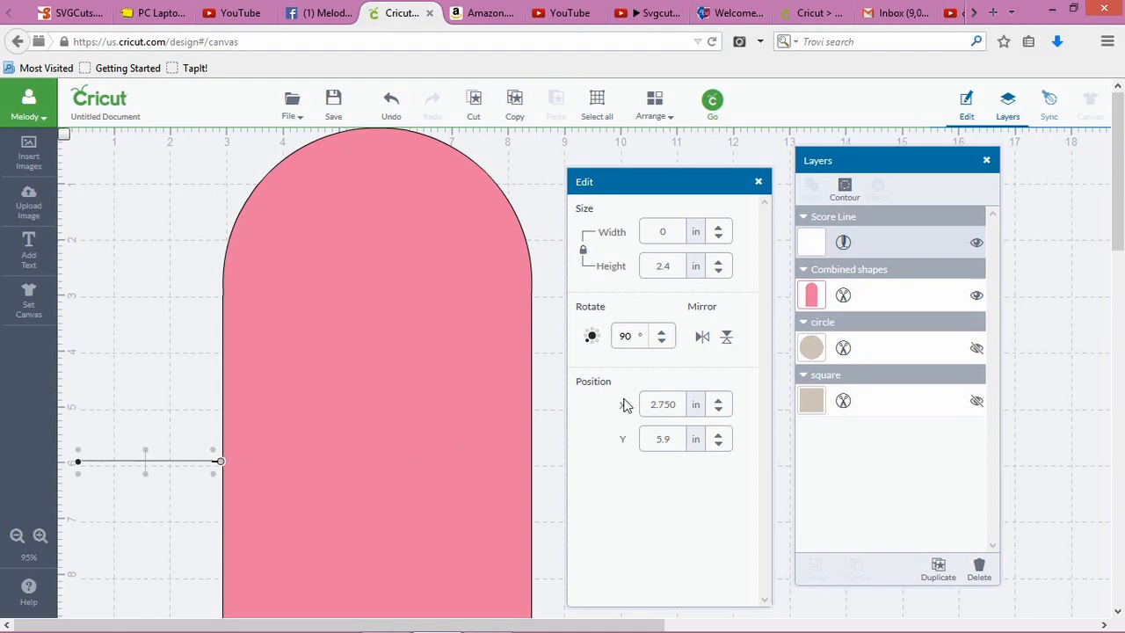
pyautogui.click(668, 440)
pyautogui.write('2.75')
pyautogui.press('Return')
# Shift the score line right to X 8.4 in at the arch's right side and stretch it across the full width, about 5.51 in
pyautogui.press('Right')
pyautogui.press('Right')
pyautogui.press('Right')
pyautogui.press('Right')
pyautogui.press('Right')
pyautogui.press('Right')
pyautogui.press('Right')
pyautogui.press('Right')
pyautogui.press('Right')
pyautogui.press('Right')
pyautogui.press('Right')
pyautogui.press('Right')
pyautogui.press('Right')
pyautogui.press('Right')
pyautogui.press('Right')
pyautogui.press('Right')
pyautogui.press('Right')
pyautogui.press('Right')
pyautogui.press('Right')
pyautogui.press('Right')
pyautogui.press('Right')
pyautogui.press('Right')
pyautogui.press('Right')
pyautogui.press('Right')
pyautogui.press('Right')
pyautogui.press('Right')
pyautogui.press('Right')
pyautogui.press('Right')
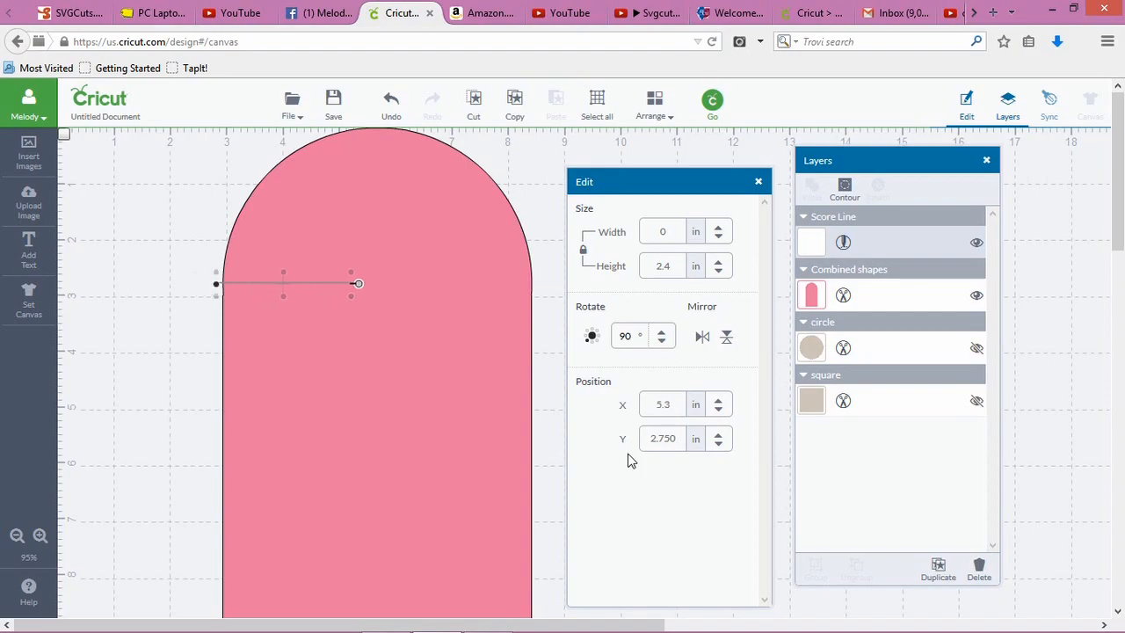
pyautogui.press('Right')
pyautogui.press('Right')
pyautogui.press('Right')
pyautogui.press('Right')
pyautogui.press('Right')
pyautogui.press('Right')
pyautogui.press('Right')
pyautogui.press('Right')
pyautogui.press('Right')
pyautogui.press('Right')
pyautogui.press('Right')
pyautogui.press('Right')
pyautogui.press('Right')
pyautogui.press('Right')
pyautogui.press('Right')
pyautogui.press('Right')
pyautogui.press('Right')
pyautogui.press('Right')
pyautogui.press('Right')
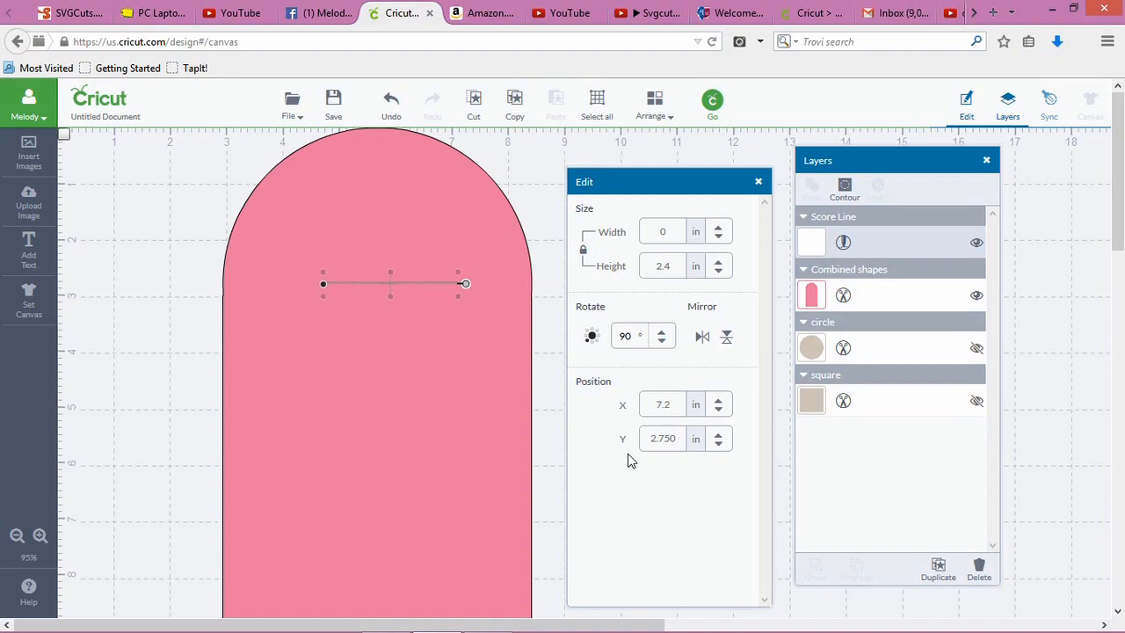
pyautogui.press('Right')
pyautogui.press('Right')
pyautogui.press('Right')
pyautogui.press('Right')
pyautogui.press('Right')
pyautogui.press('Right')
pyautogui.press('Right')
pyautogui.press('Right')
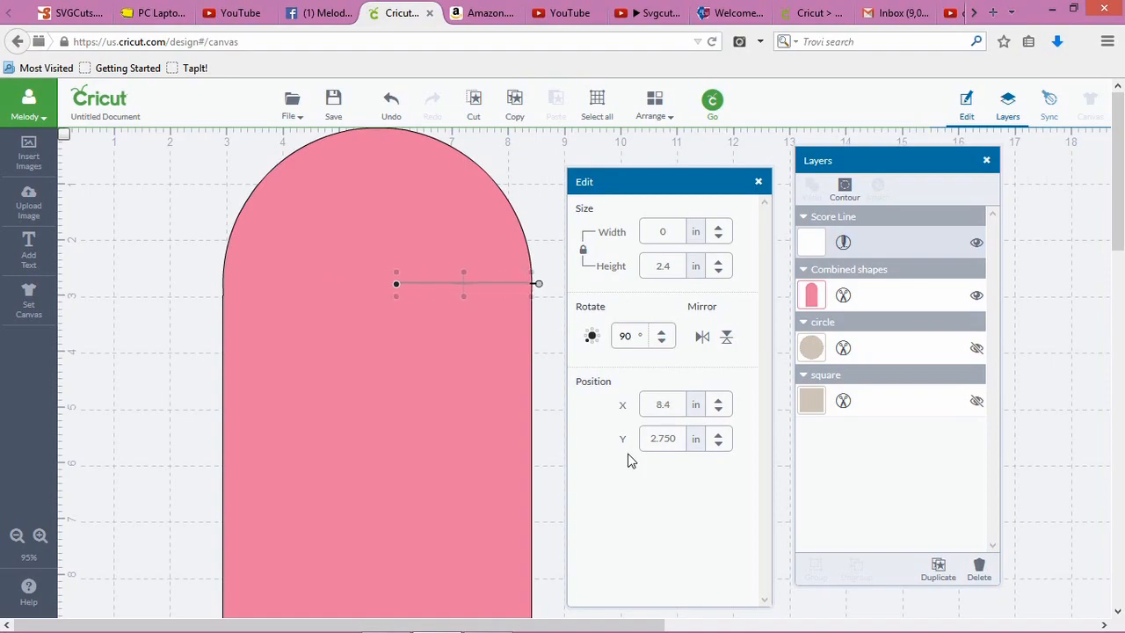
pyautogui.moveTo(395, 286); pyautogui.dragTo(223, 286)
# Duplicate the score line and place the copy at X 8.4 in, Y 5.5 in
pyautogui.click(939, 571)
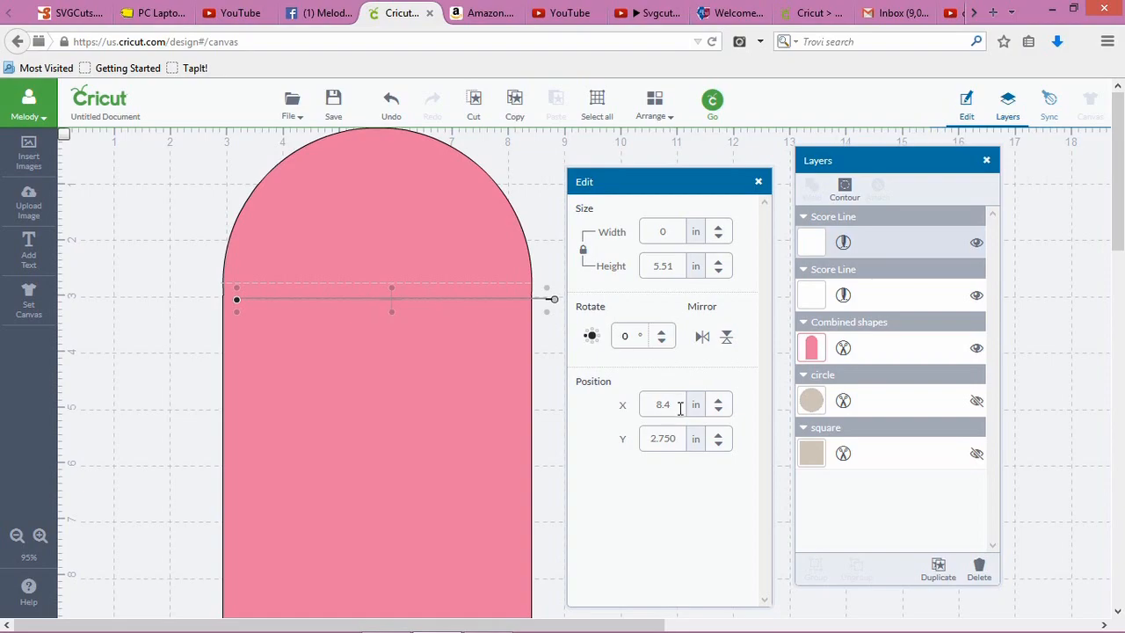
pyautogui.click(675, 438)
pyautogui.moveTo(677, 438); pyautogui.dragTo(625, 440)
pyautogui.write('5.5')
pyautogui.press('Return')
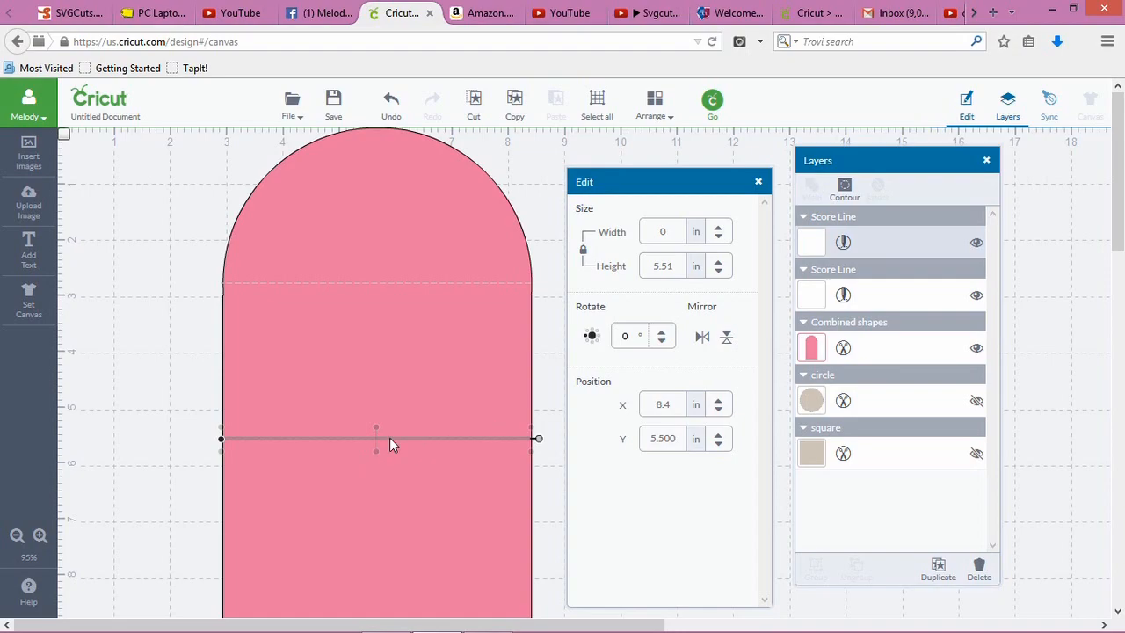
# Attach the two score lines to each other and select them together with the arch
pyautogui.click(879, 295)
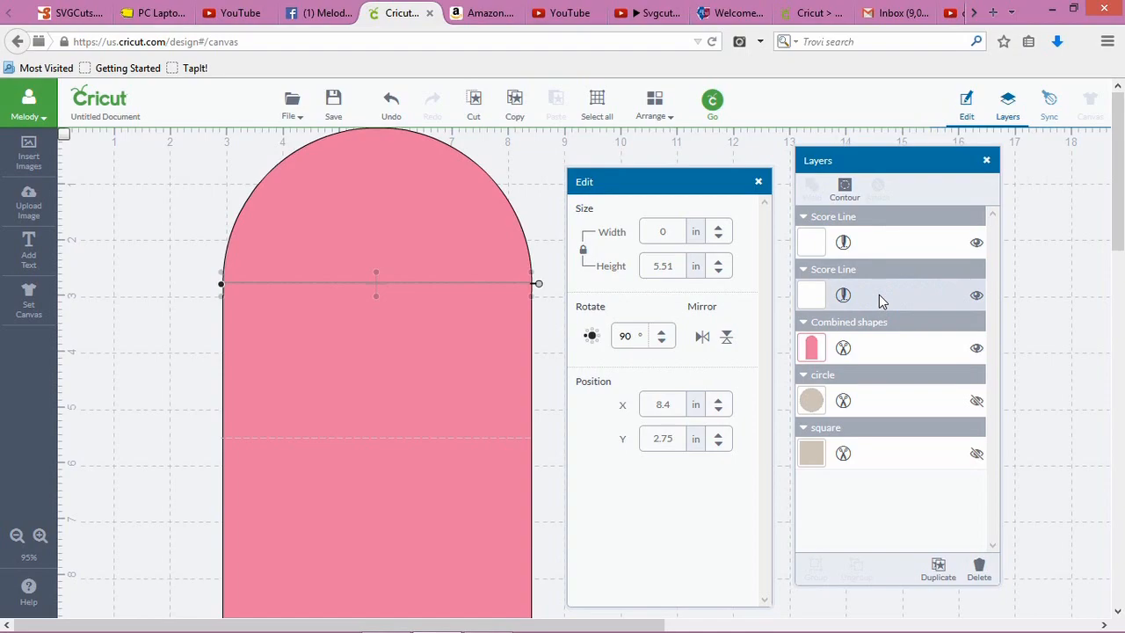
pyautogui.keyDown('shift'); pyautogui.click(876, 243); pyautogui.keyUp('shift')
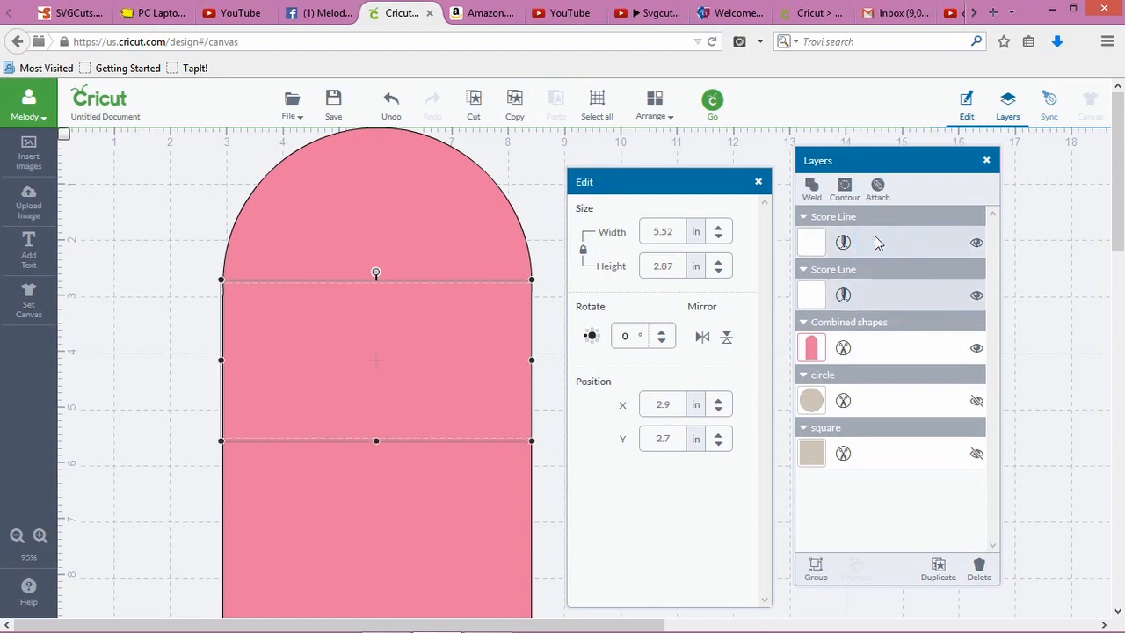
pyautogui.click(880, 190)
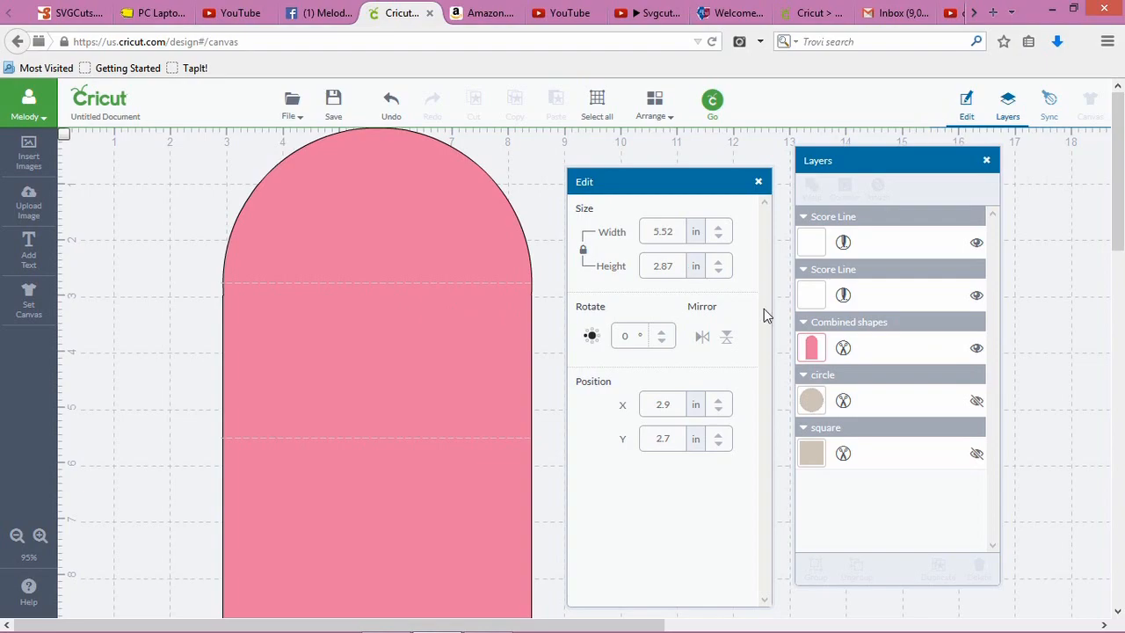
pyautogui.click(460, 344)
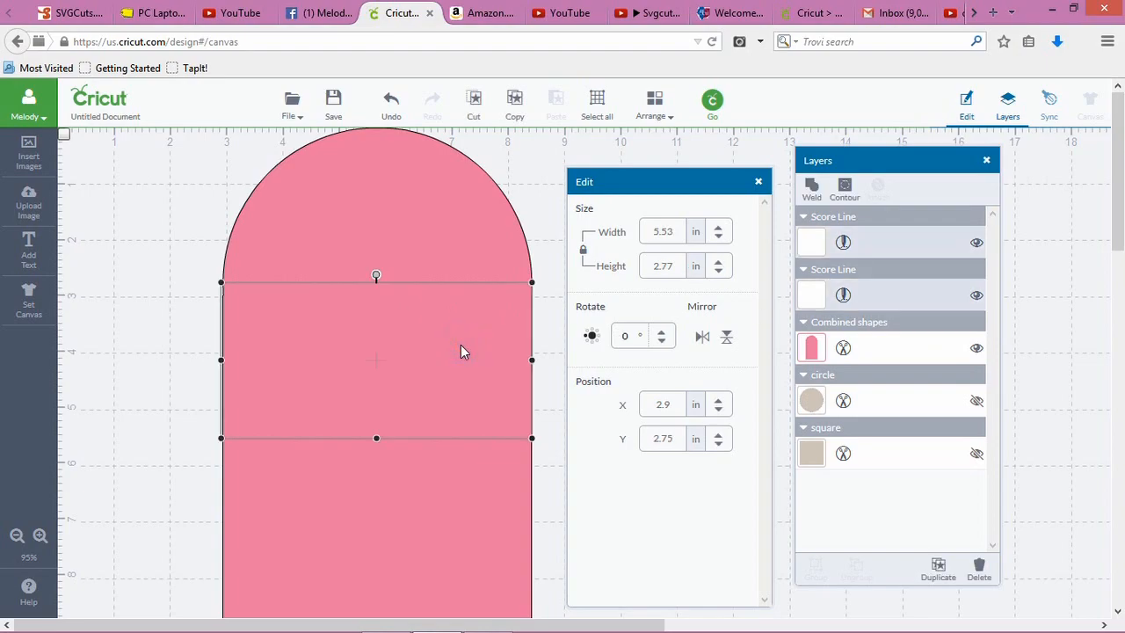
pyautogui.click(884, 356)
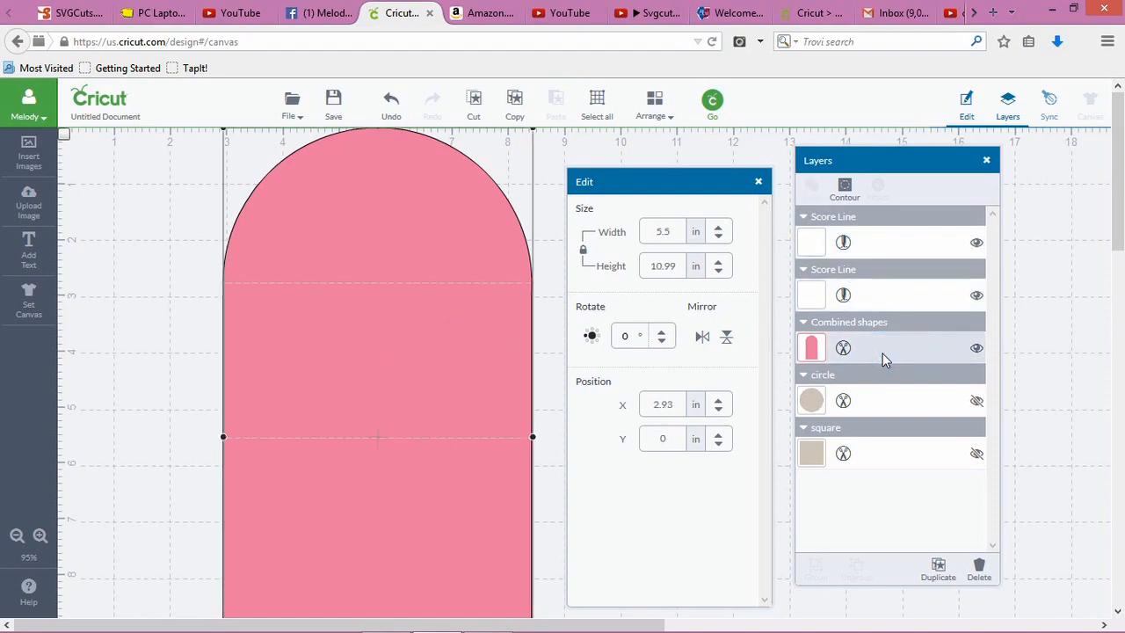
pyautogui.keyDown('shift'); pyautogui.click(877, 308); pyautogui.keyUp('shift')
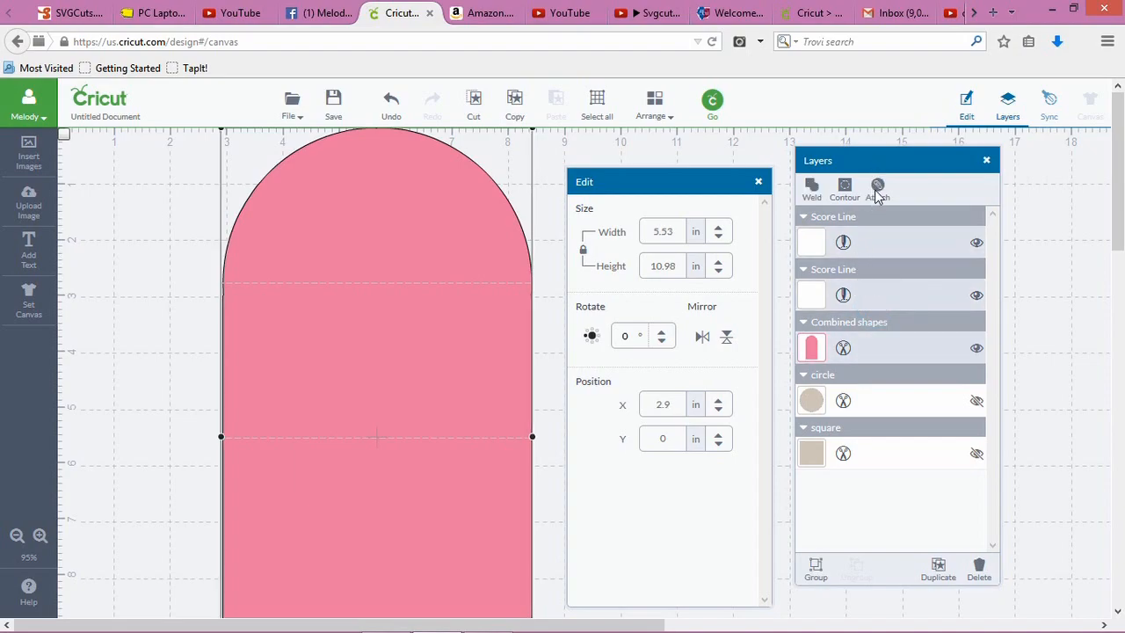
# Unhide the original circle, bring it fully onto the canvas and shrink it to about 4.77 in wide
pyautogui.click(977, 402)
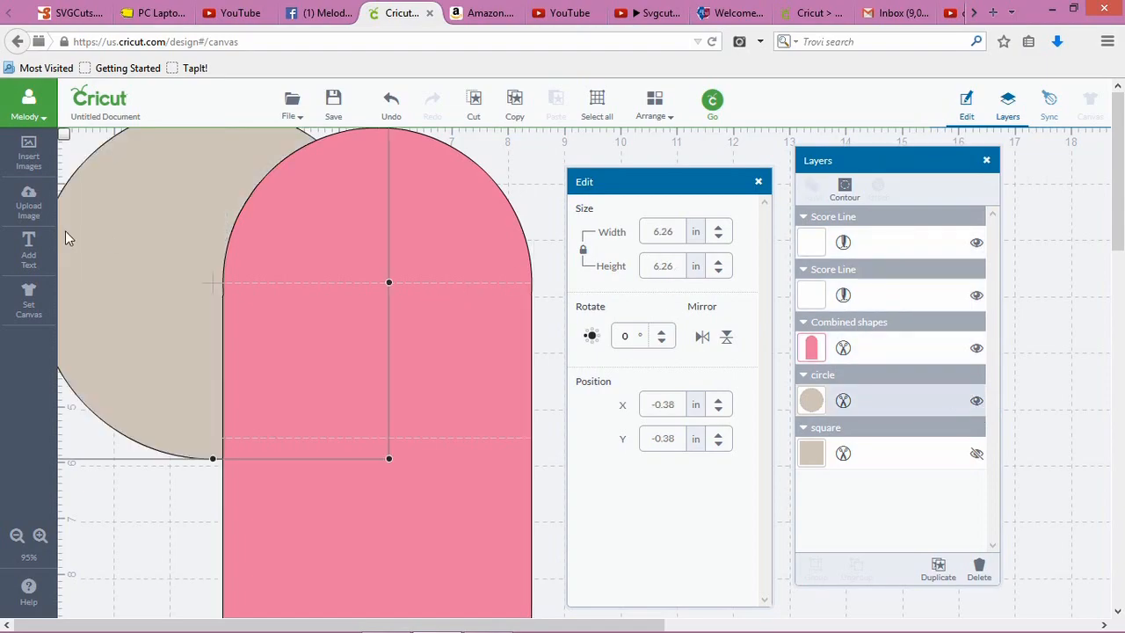
pyautogui.click(140, 231)
pyautogui.moveTo(141, 231); pyautogui.dragTo(181, 259)
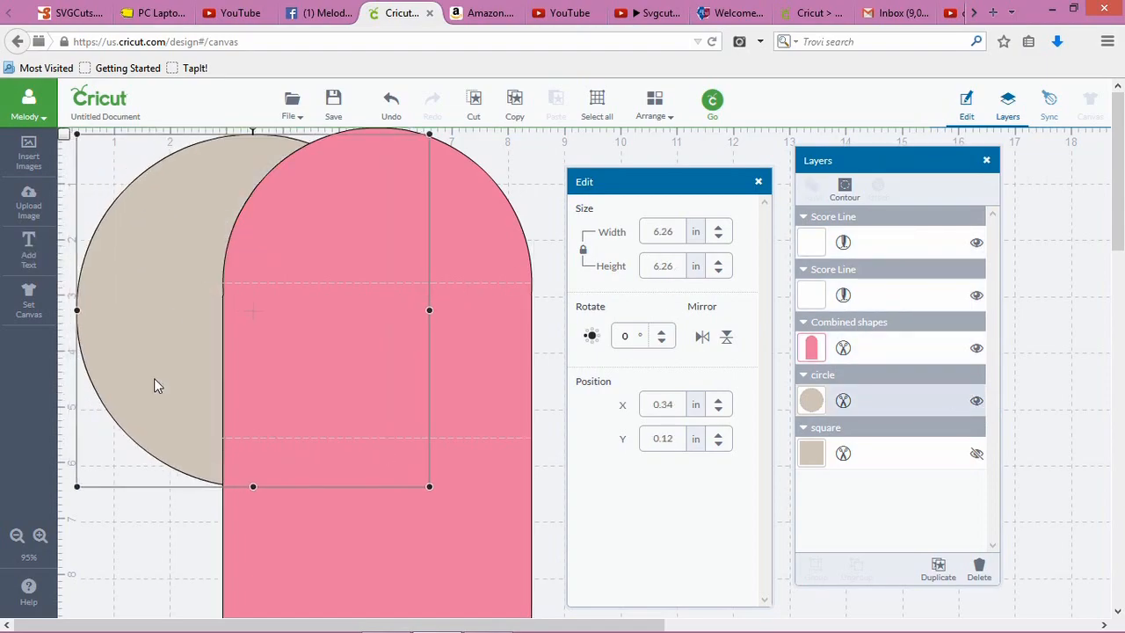
pyautogui.click(80, 489)
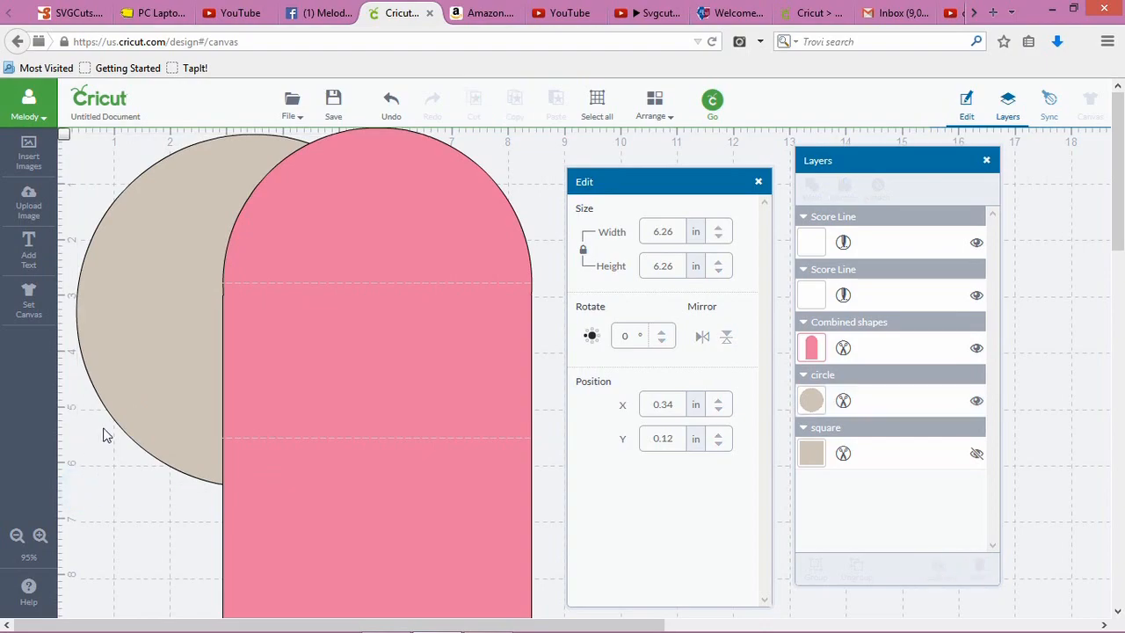
pyautogui.click(138, 359)
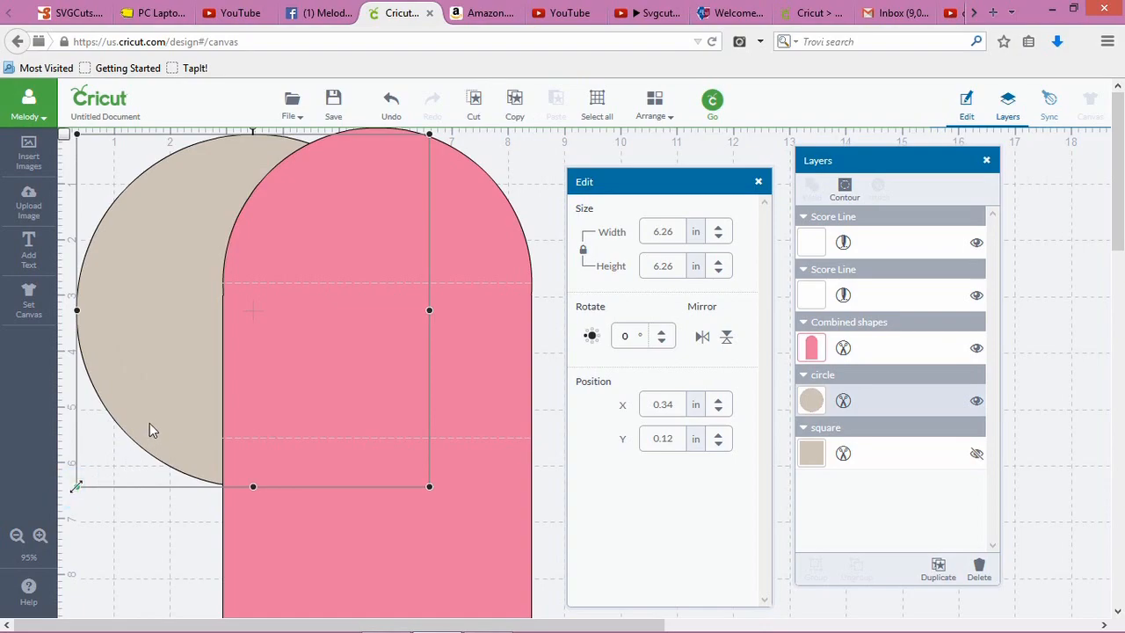
pyautogui.moveTo(76, 486); pyautogui.dragTo(161, 402)
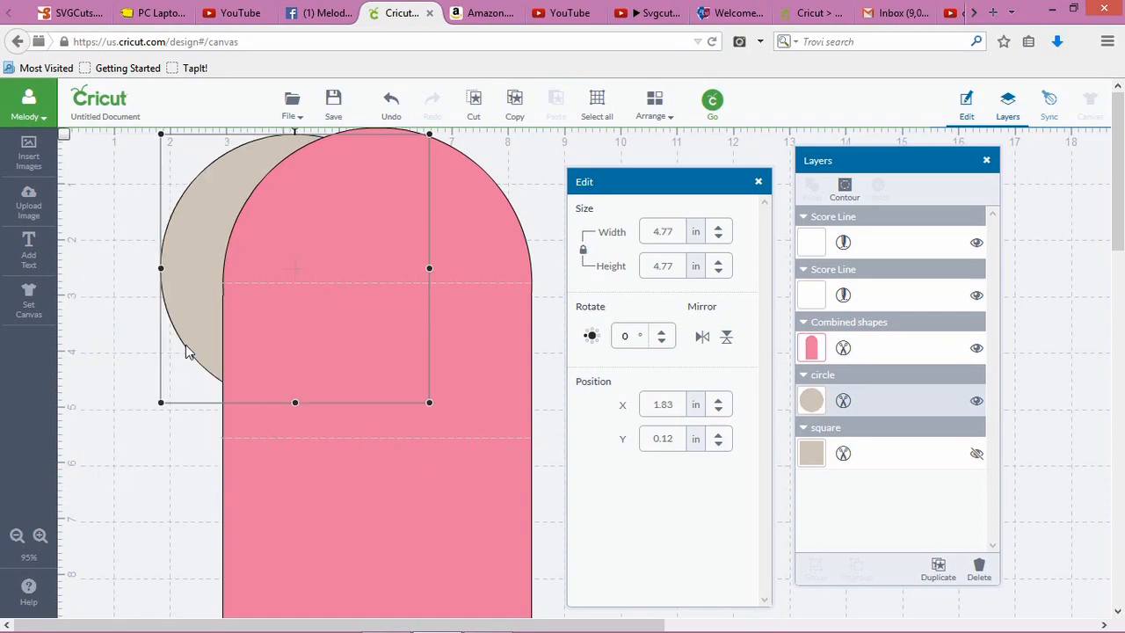
# Move the circle over the arch's rounded top and bring it to the front
pyautogui.moveTo(200, 325); pyautogui.dragTo(302, 307)
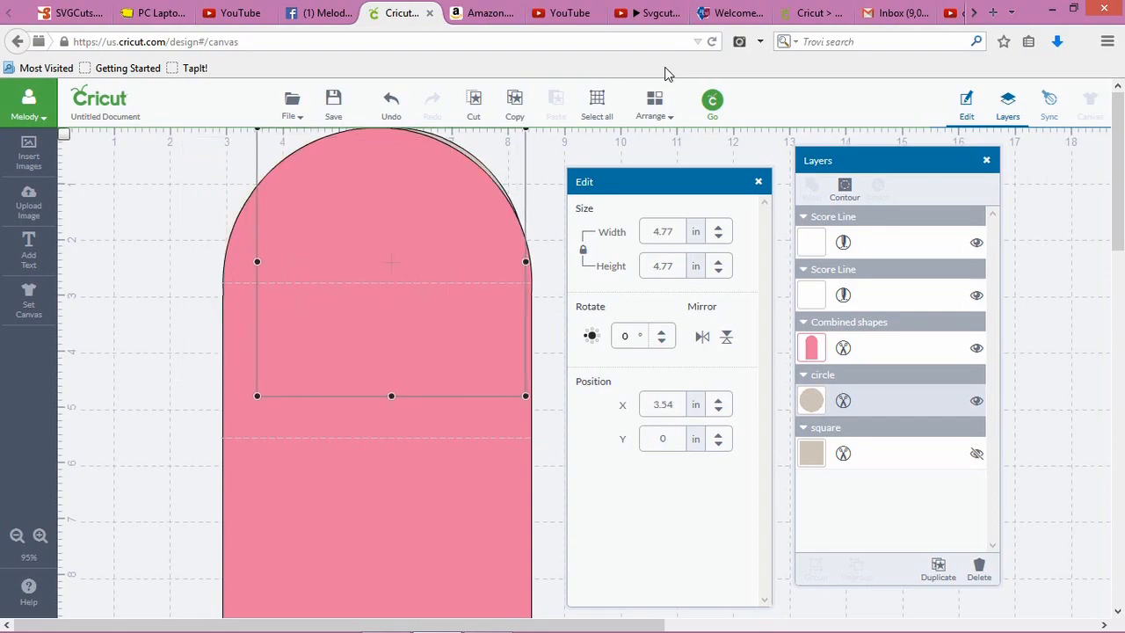
pyautogui.click(653, 115)
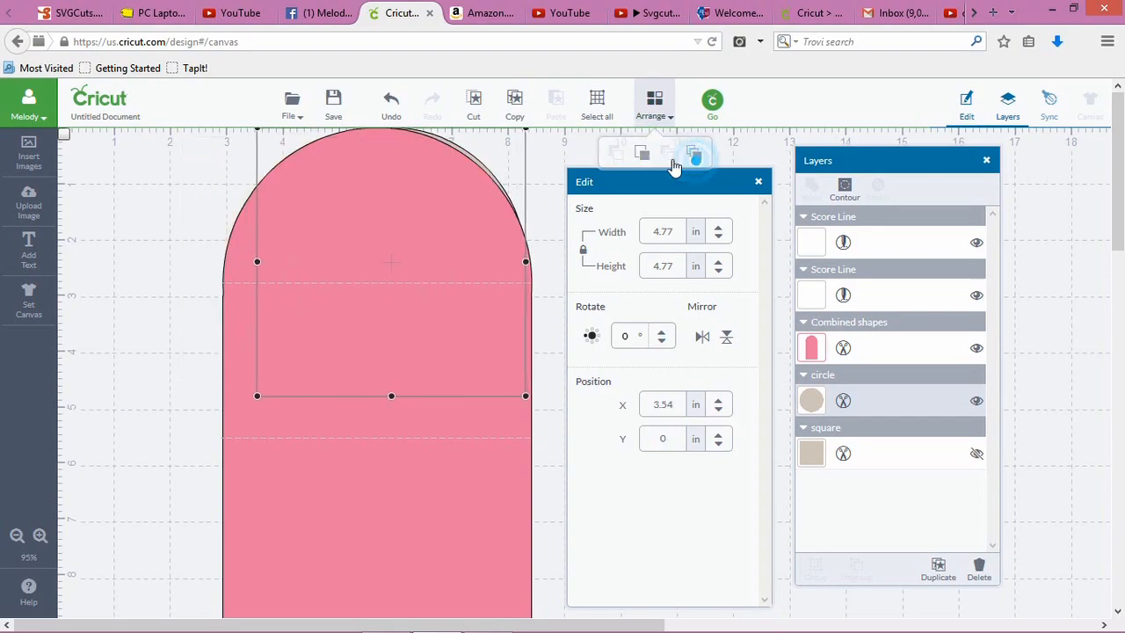
pyautogui.click(697, 154)
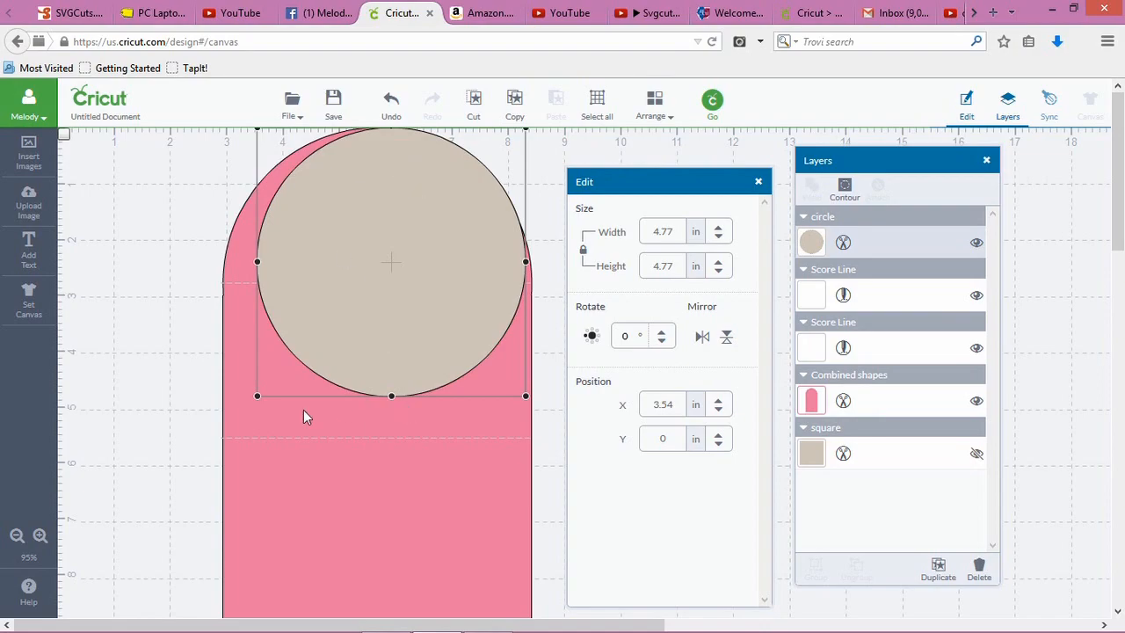
# Set the circle's width to 5.5 in and align it with the arch's curved top at about X 2.92 in, Y 0
pyautogui.moveTo(258, 398); pyautogui.dragTo(115, 429)
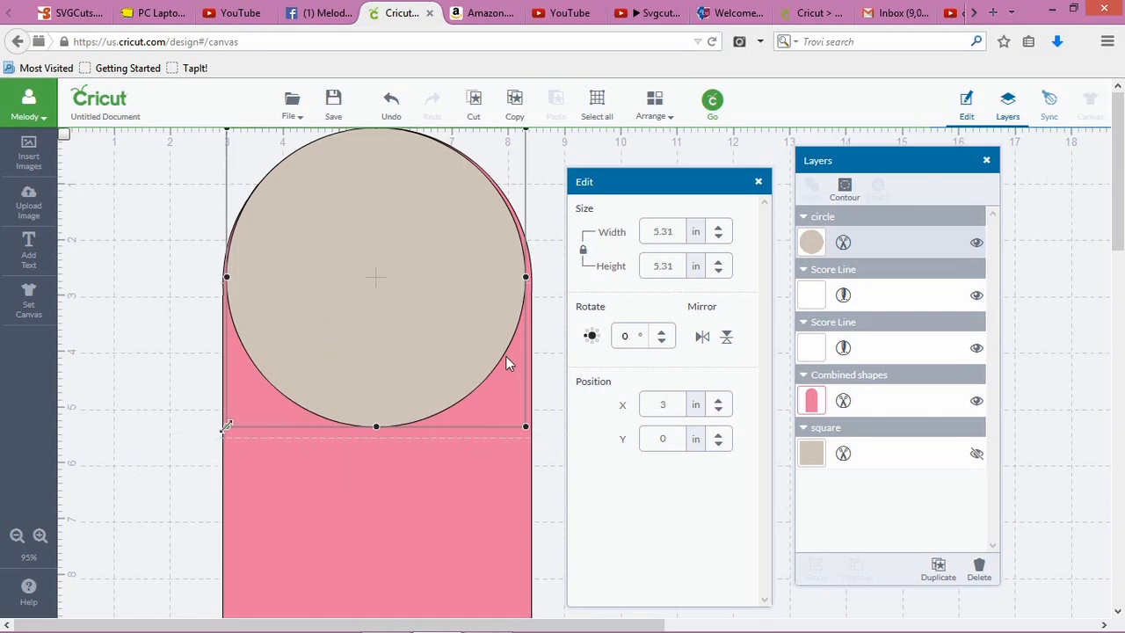
pyautogui.click(662, 231)
pyautogui.write('5.5')
pyautogui.press('Return')
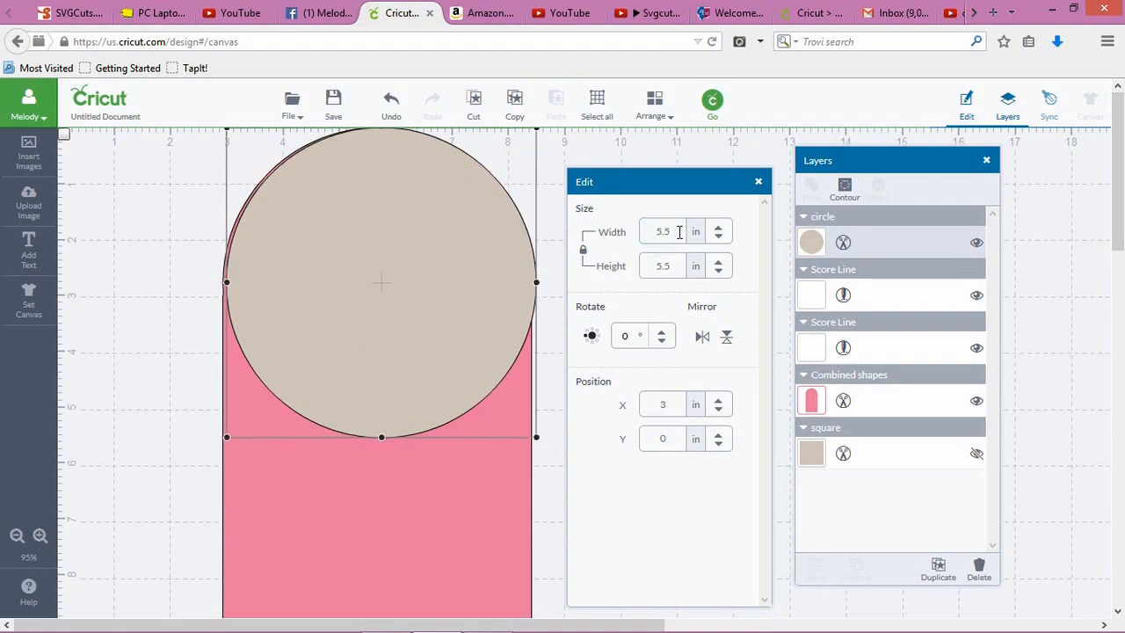
pyautogui.moveTo(378, 288); pyautogui.dragTo(376, 284)
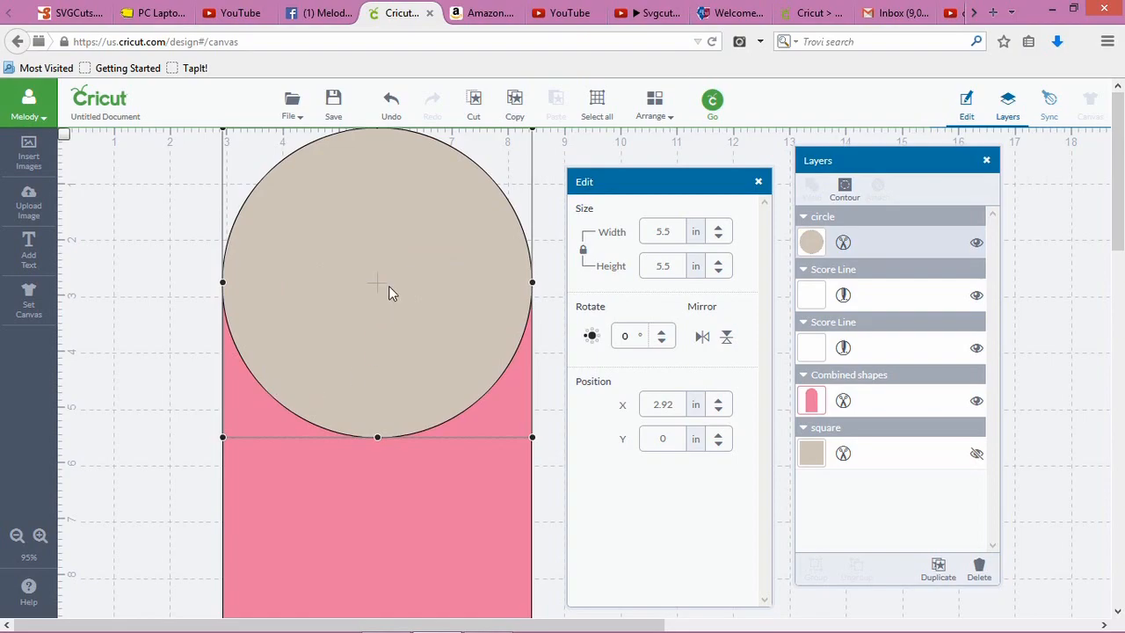
# Move the circle off the arch and back over its rounded top, ending at about X 2.84 in, Y 0.34 in
pyautogui.moveTo(354, 369); pyautogui.dragTo(287, 409)
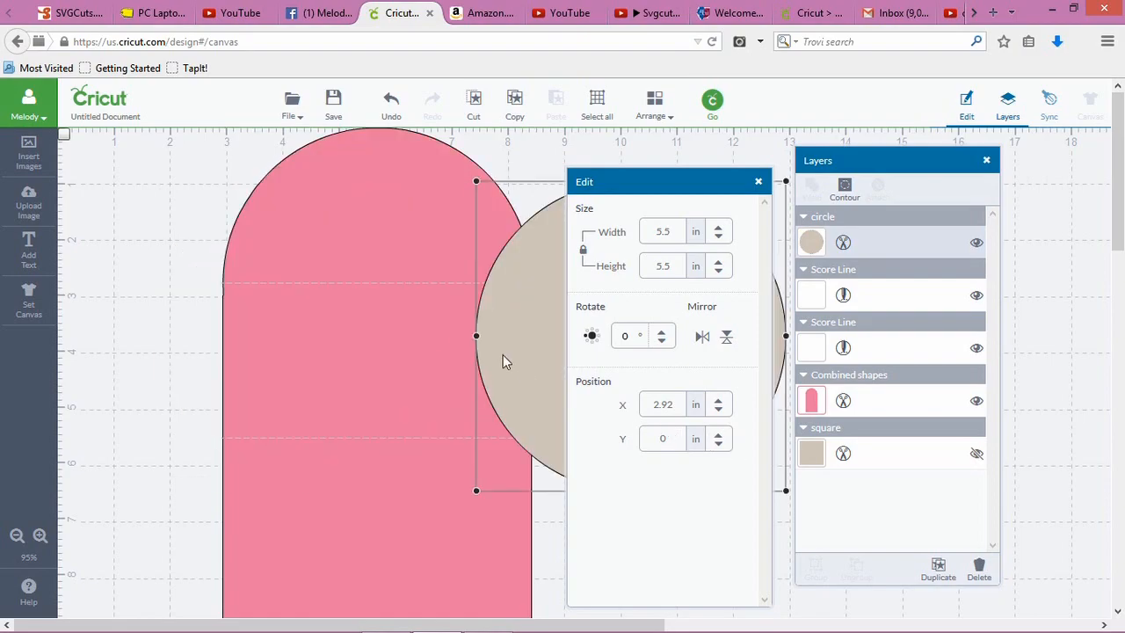
pyautogui.moveTo(365, 284); pyautogui.dragTo(565, 304)
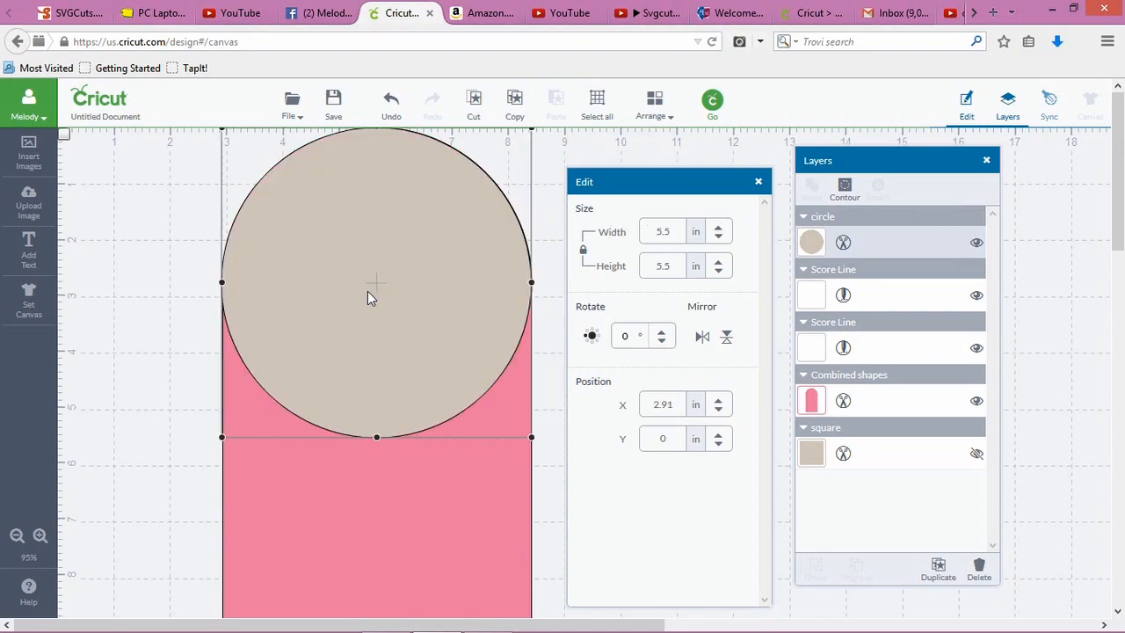
pyautogui.moveTo(367, 291); pyautogui.dragTo(363, 309)
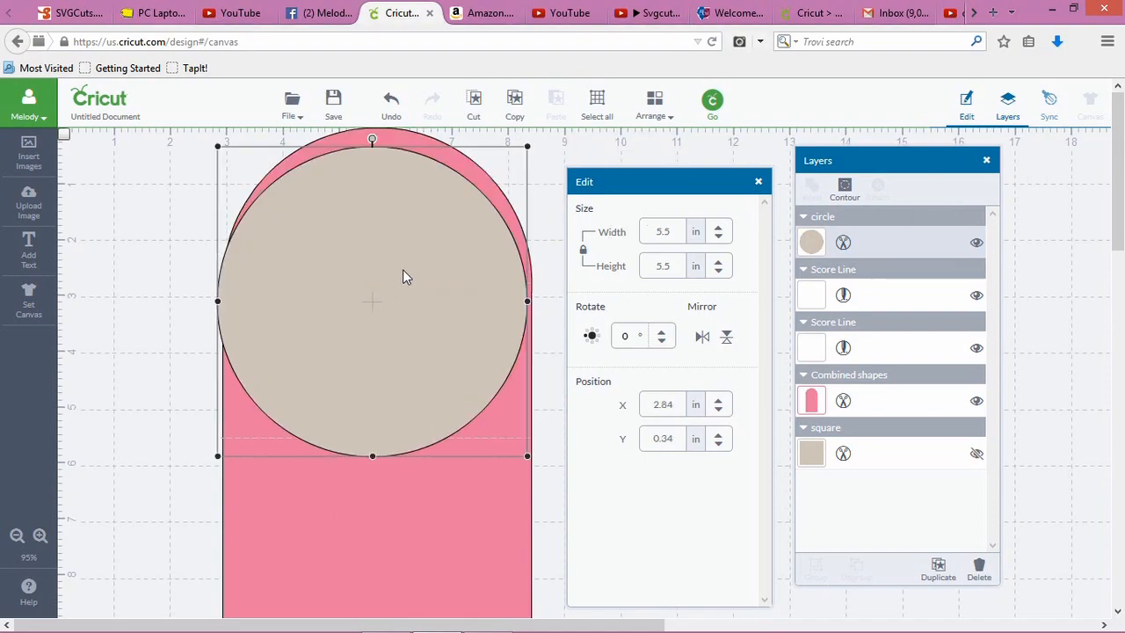